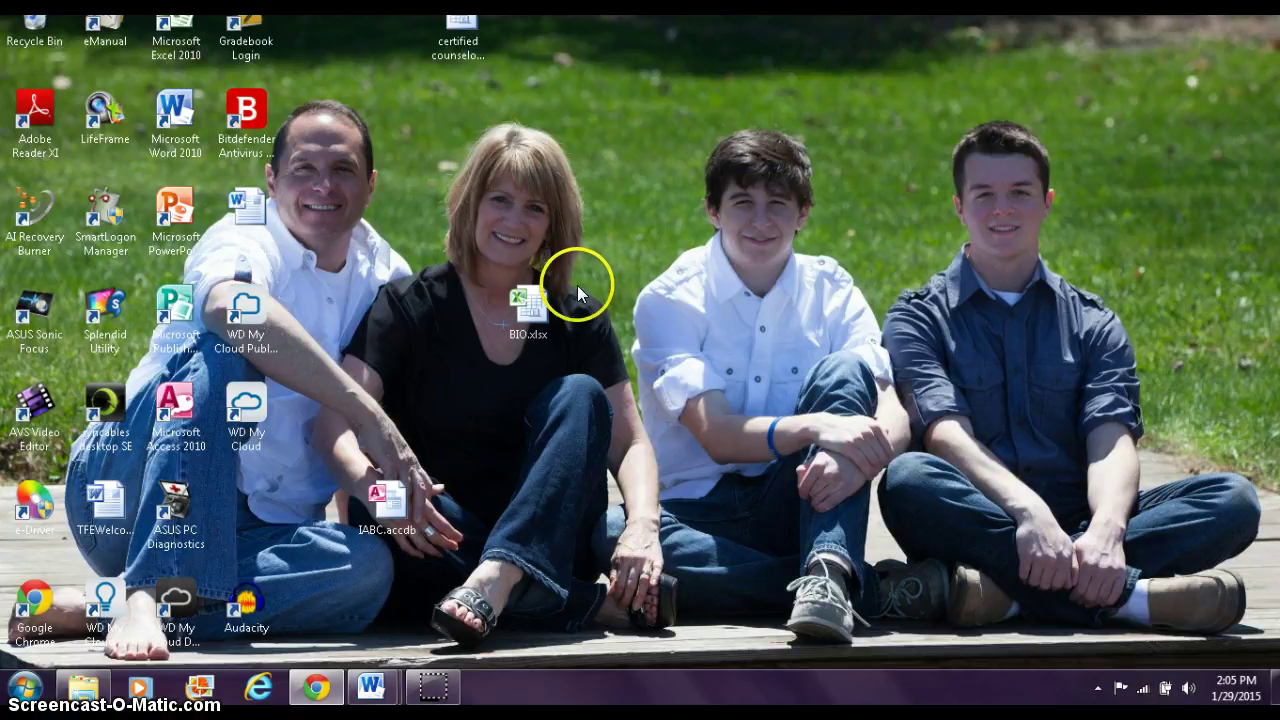
Step: Move the BIO.xlsx file and the Bitdefender Antivirus shortcut to new spots on the desktop
left_click_drag(541, 308, 517, 192)
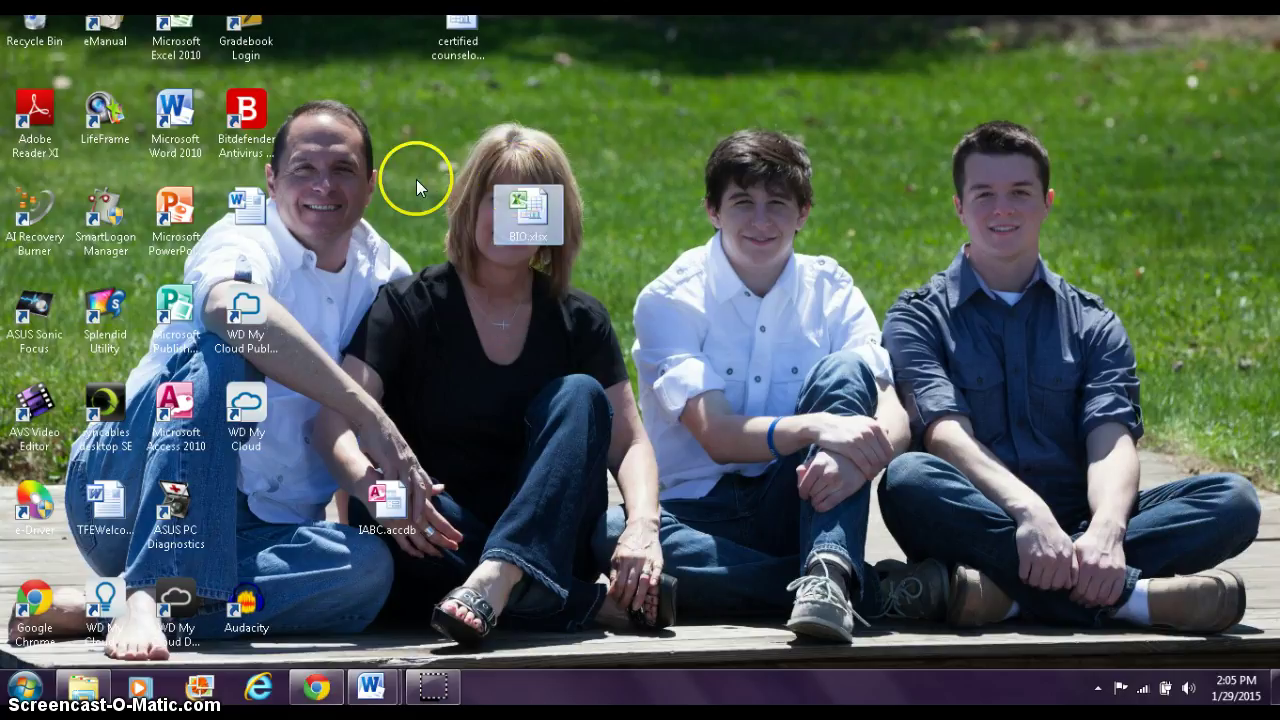
left_click_drag(246, 108, 355, 84)
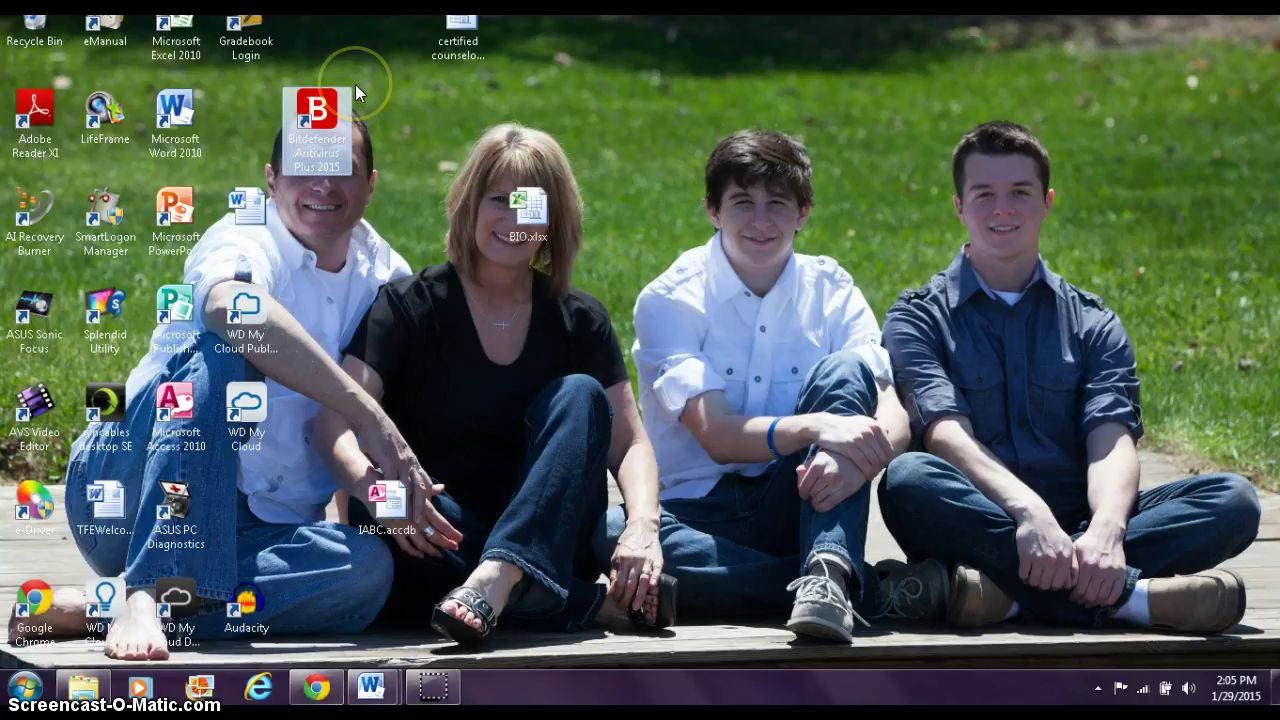
Step: Browse the full list of installed programs and examine the contents of the Microsoft Office folder
left_click(22, 690)
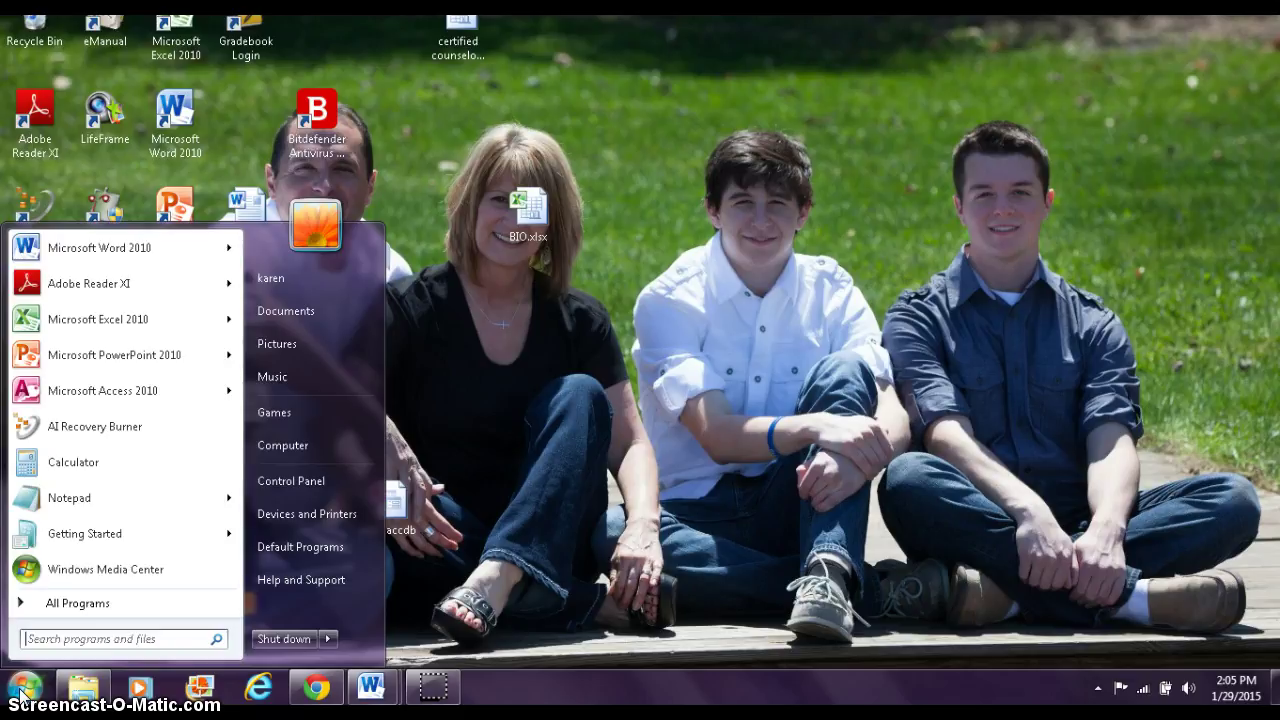
left_click(63, 605)
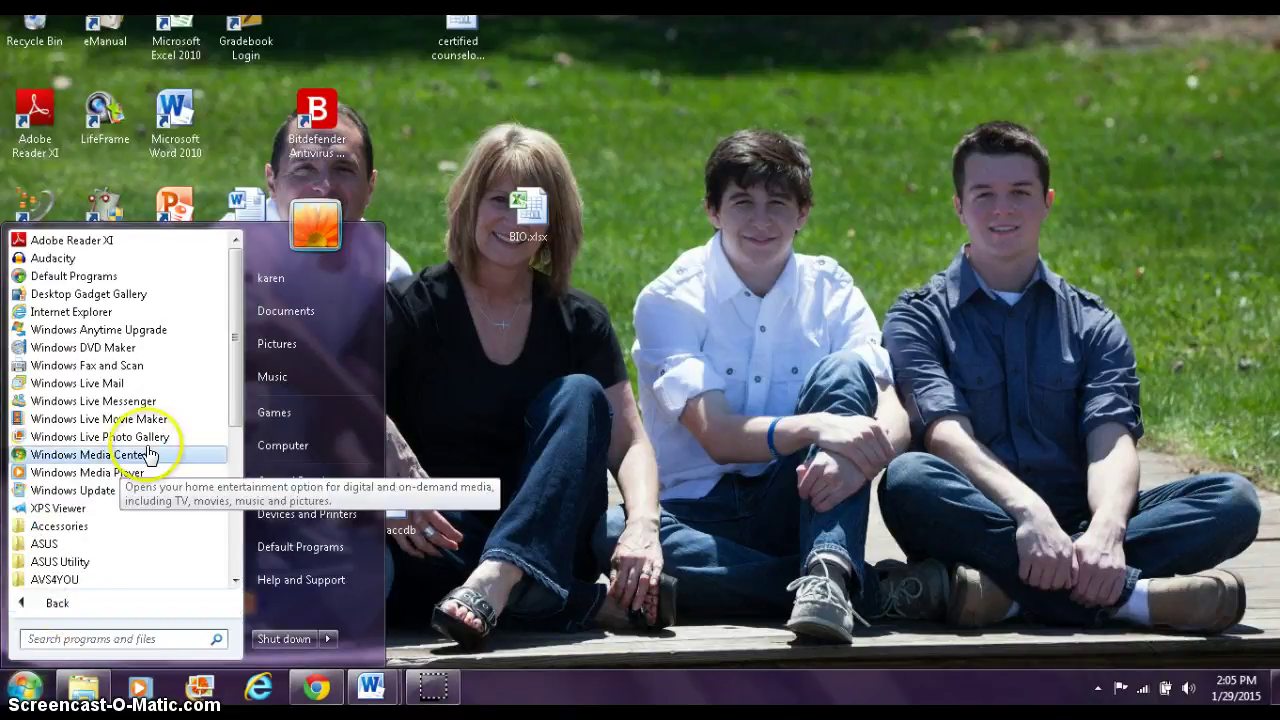
left_click_drag(235, 335, 223, 508)
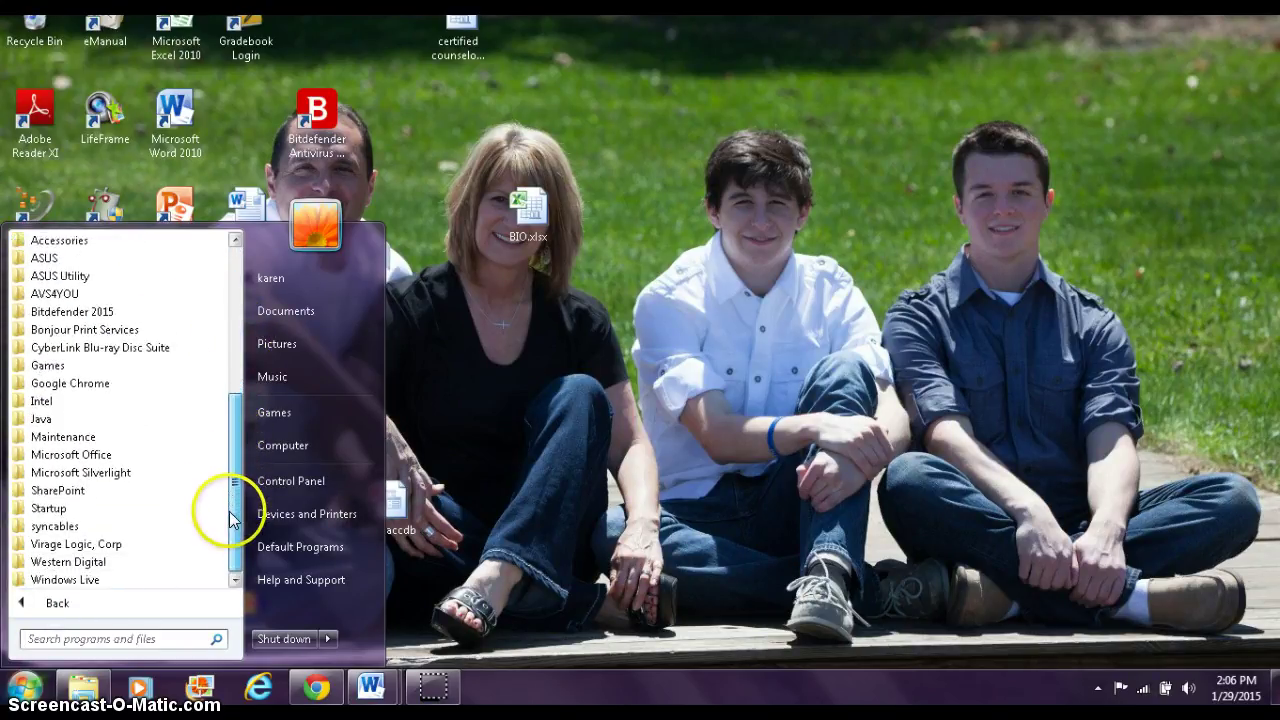
left_click(95, 458)
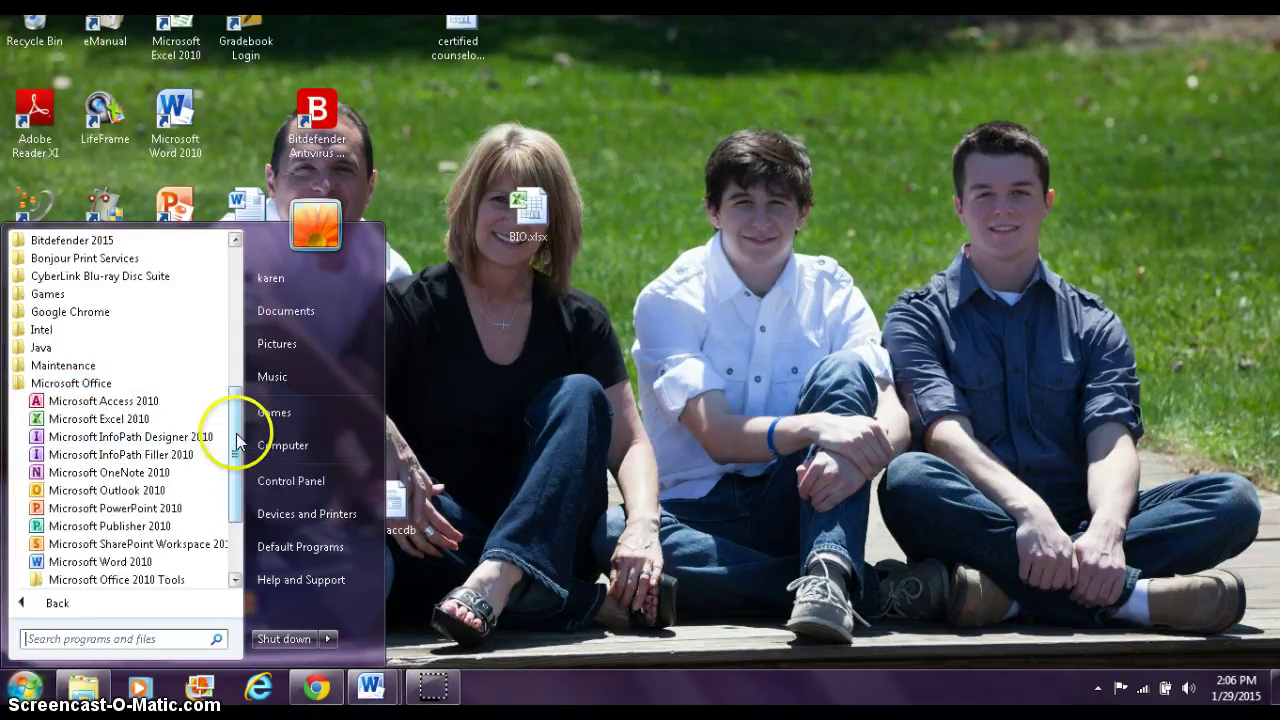
left_click_drag(236, 433, 237, 480)
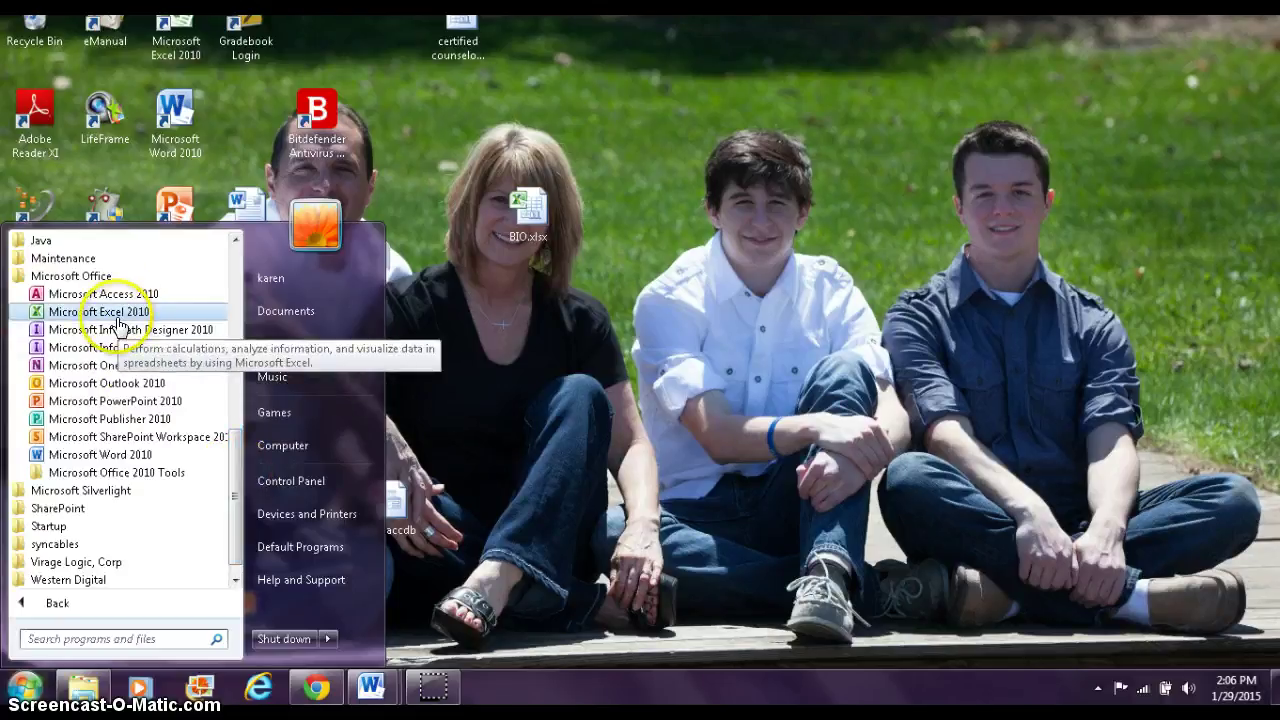
left_click(104, 390)
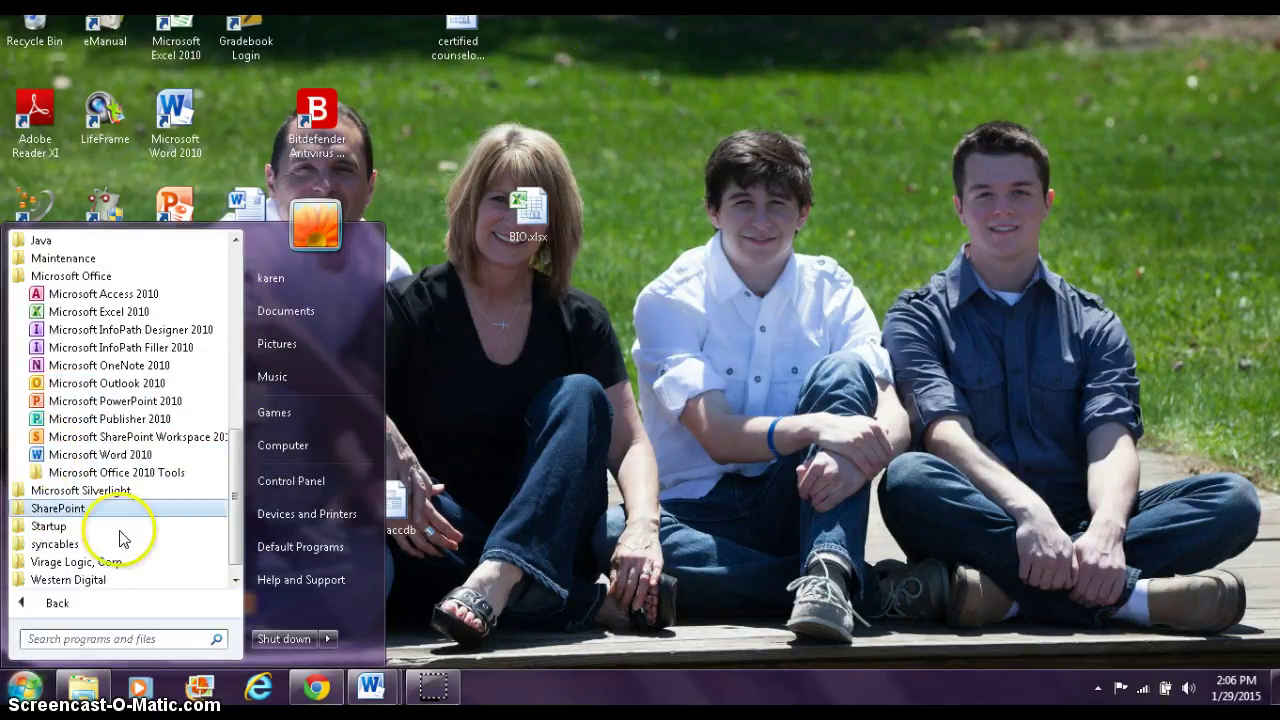
Step: Open the Computer window, examine the available hard disks and removable storage drives, and close the window
left_click(282, 446)
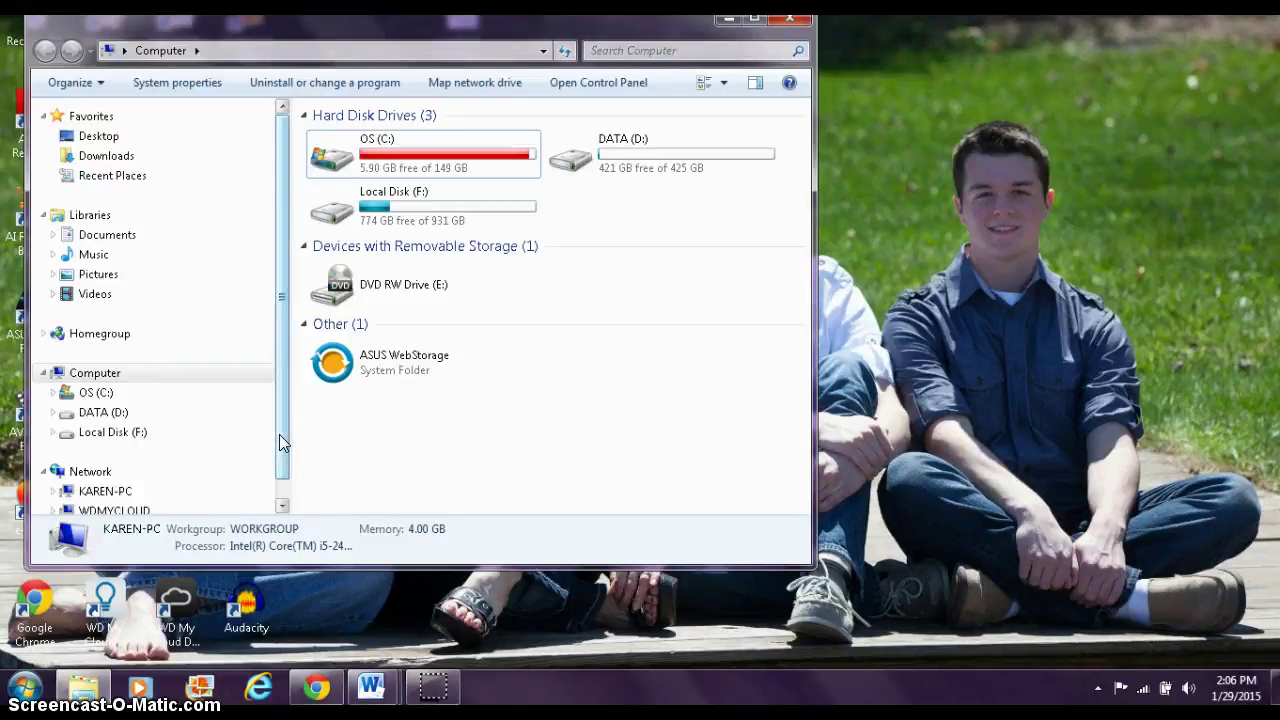
left_click_drag(280, 442, 283, 469)
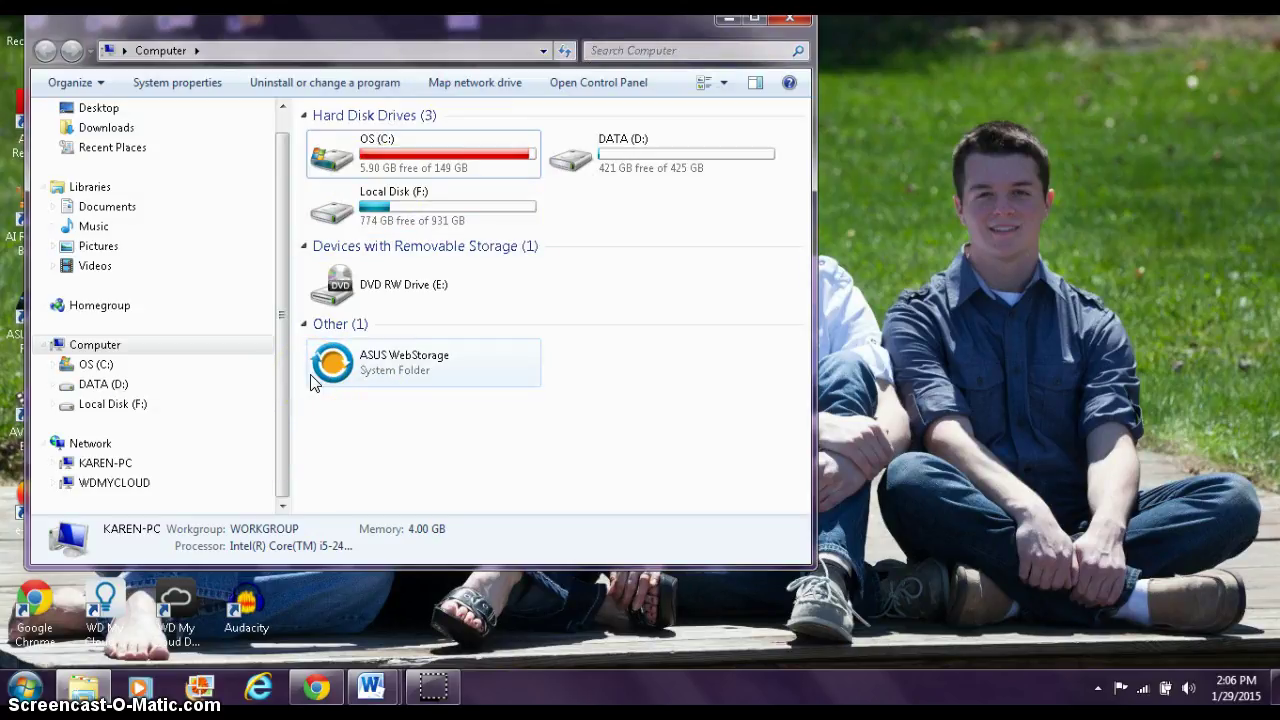
left_click(357, 378)
left_click(443, 285)
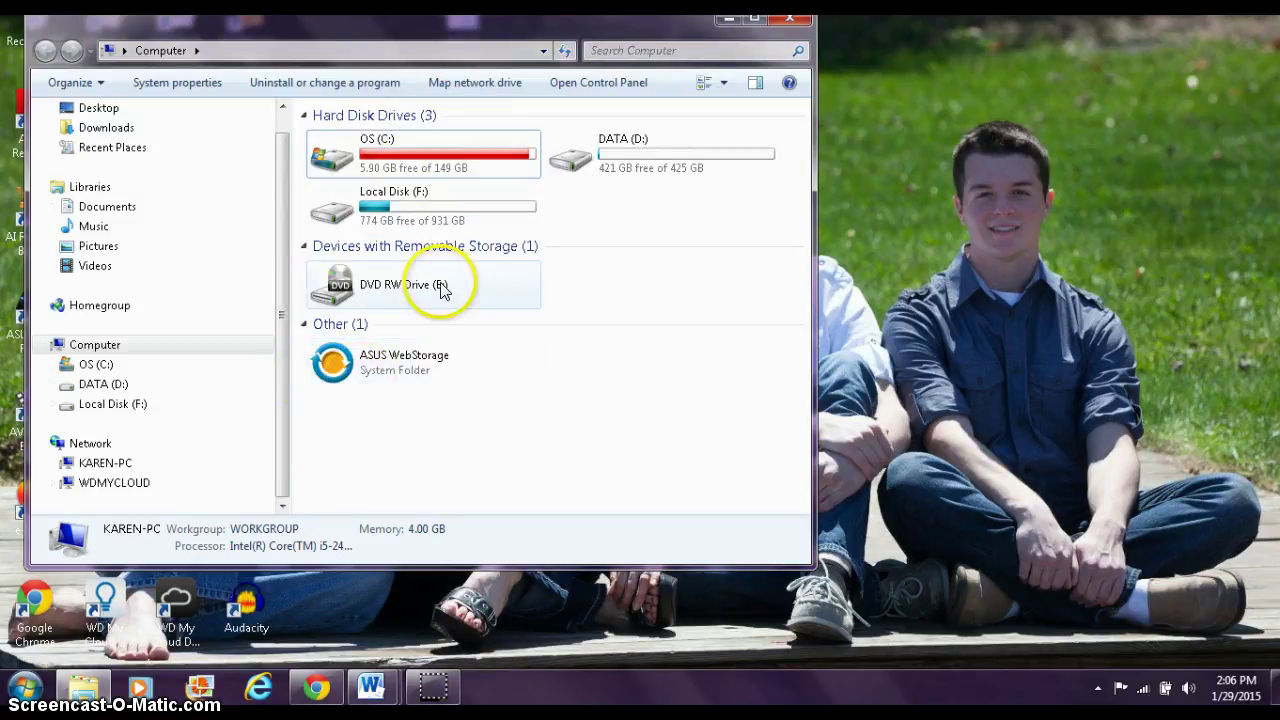
left_click(418, 196)
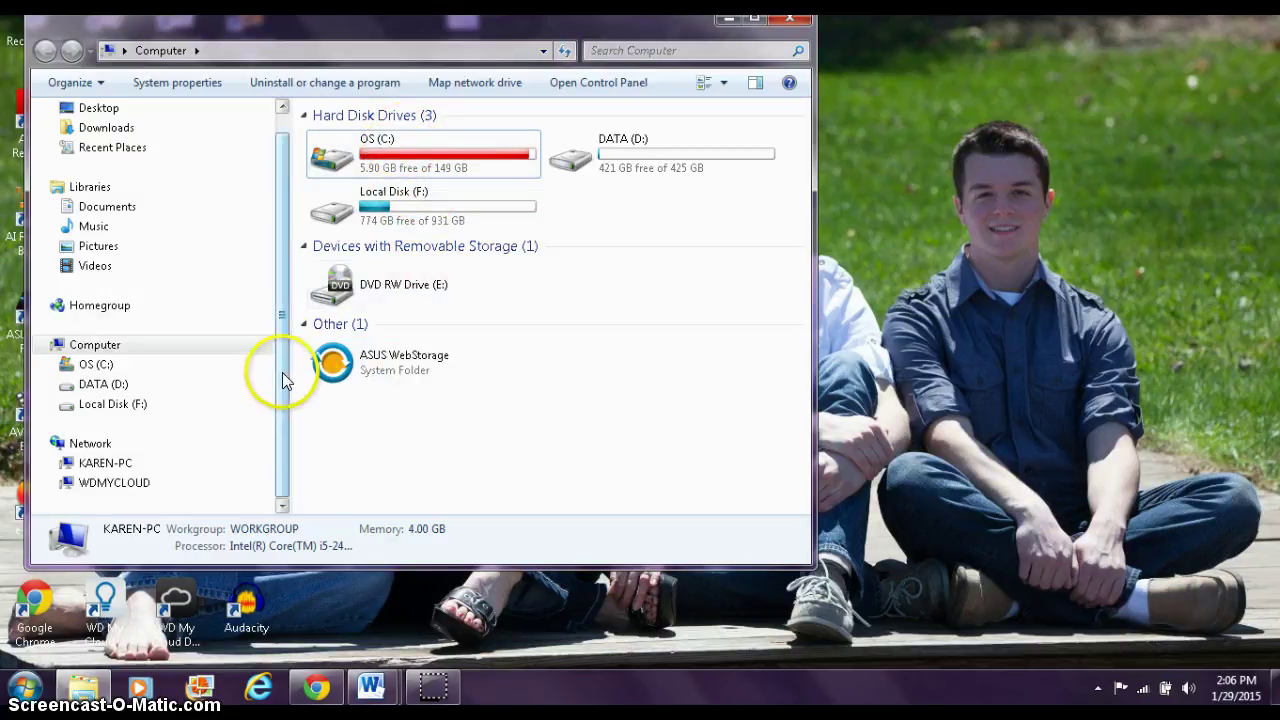
left_click_drag(282, 372, 284, 347)
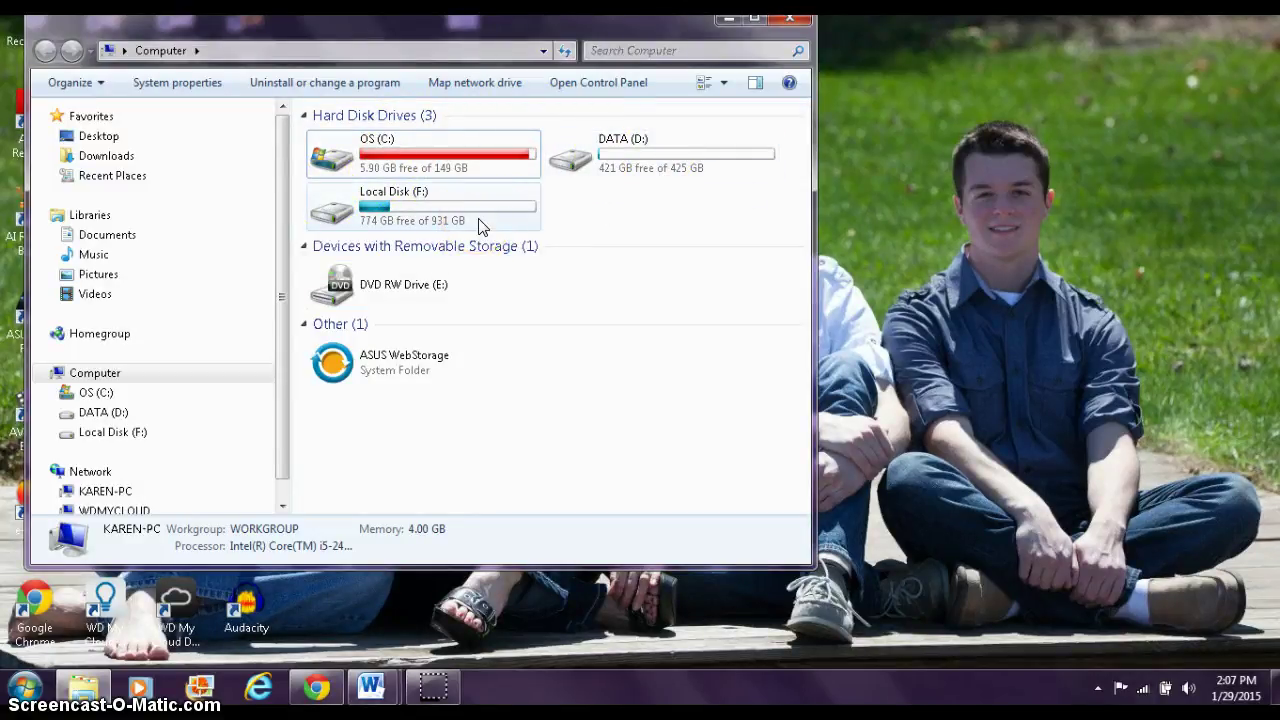
mouse_move(478, 226)
left_click(390, 281)
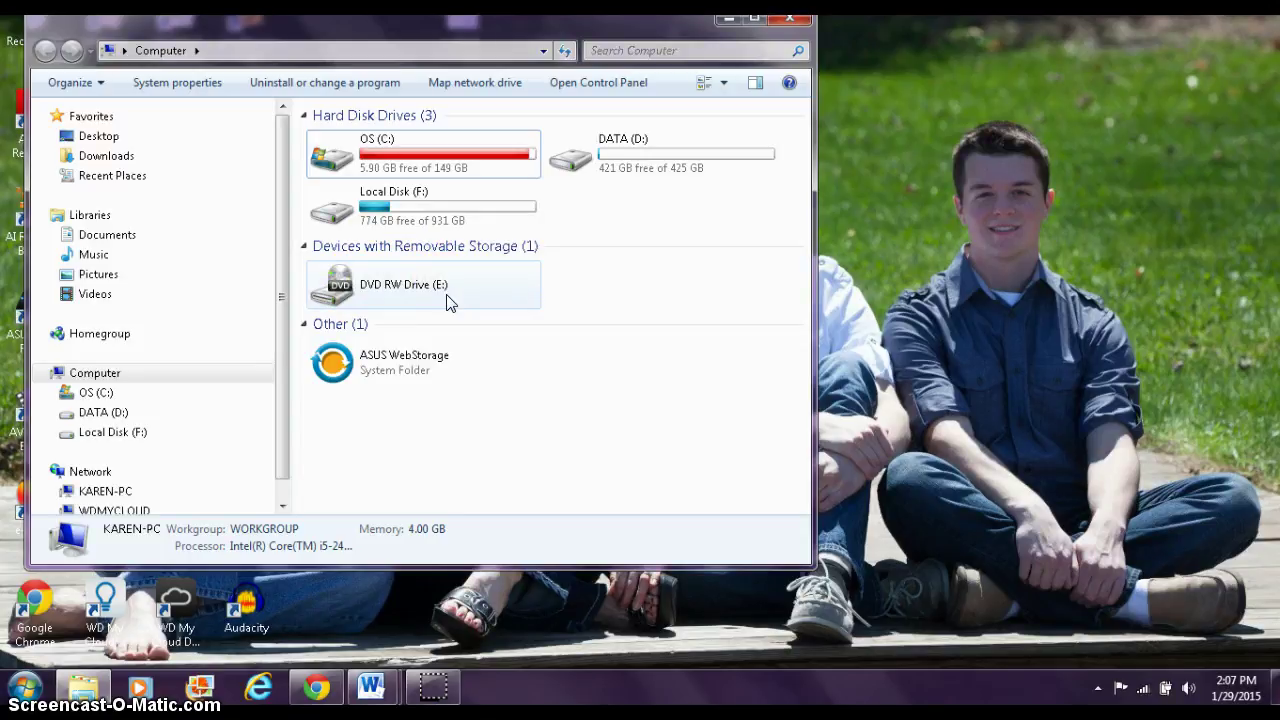
left_click(345, 325)
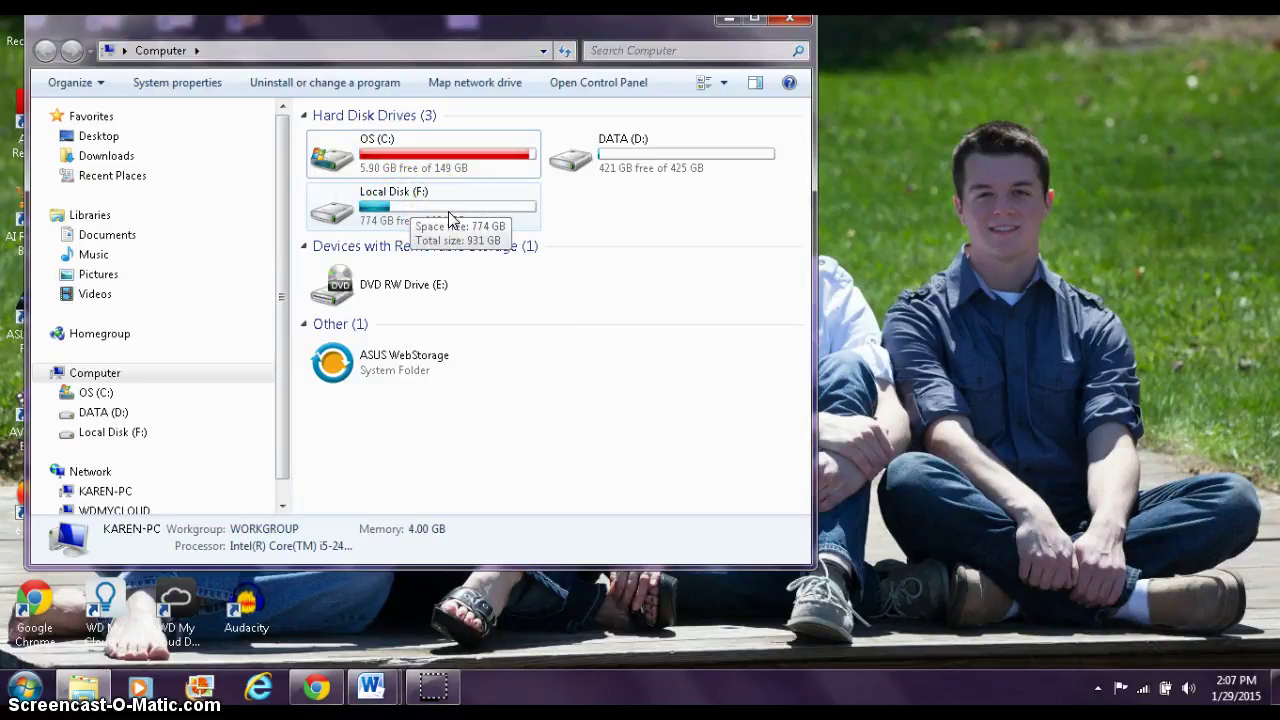
left_click(679, 45)
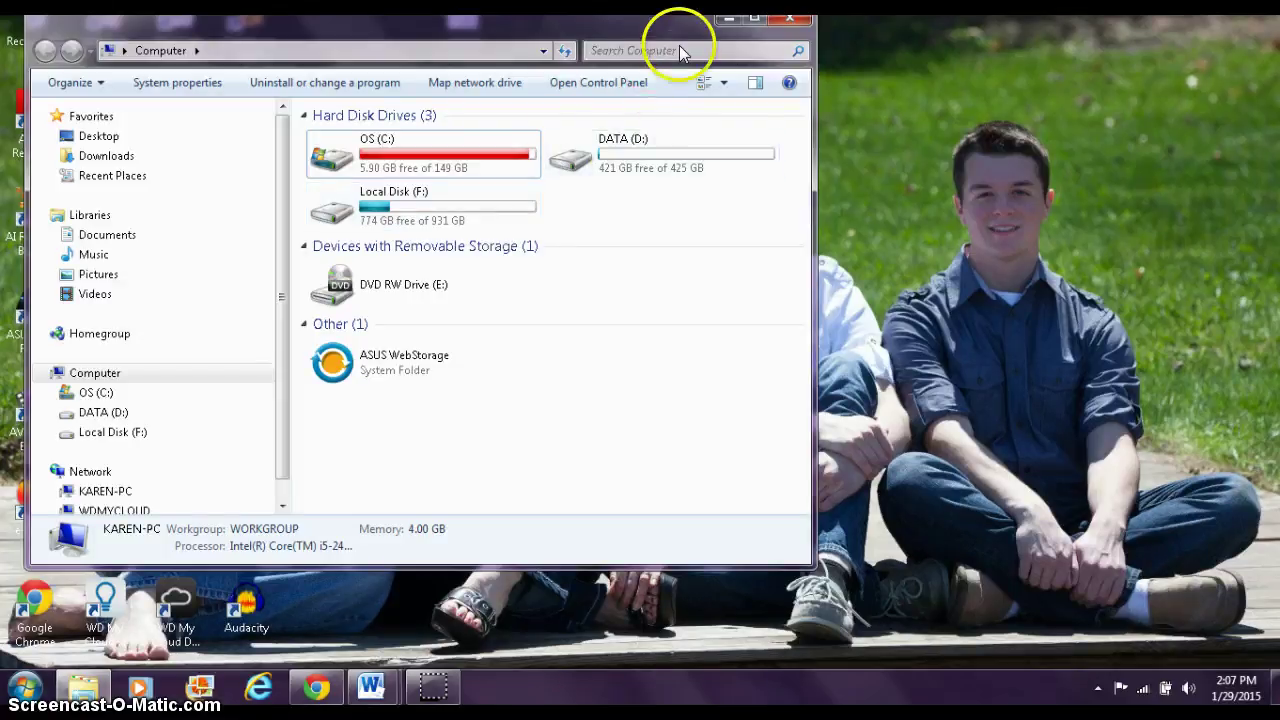
left_click(790, 19)
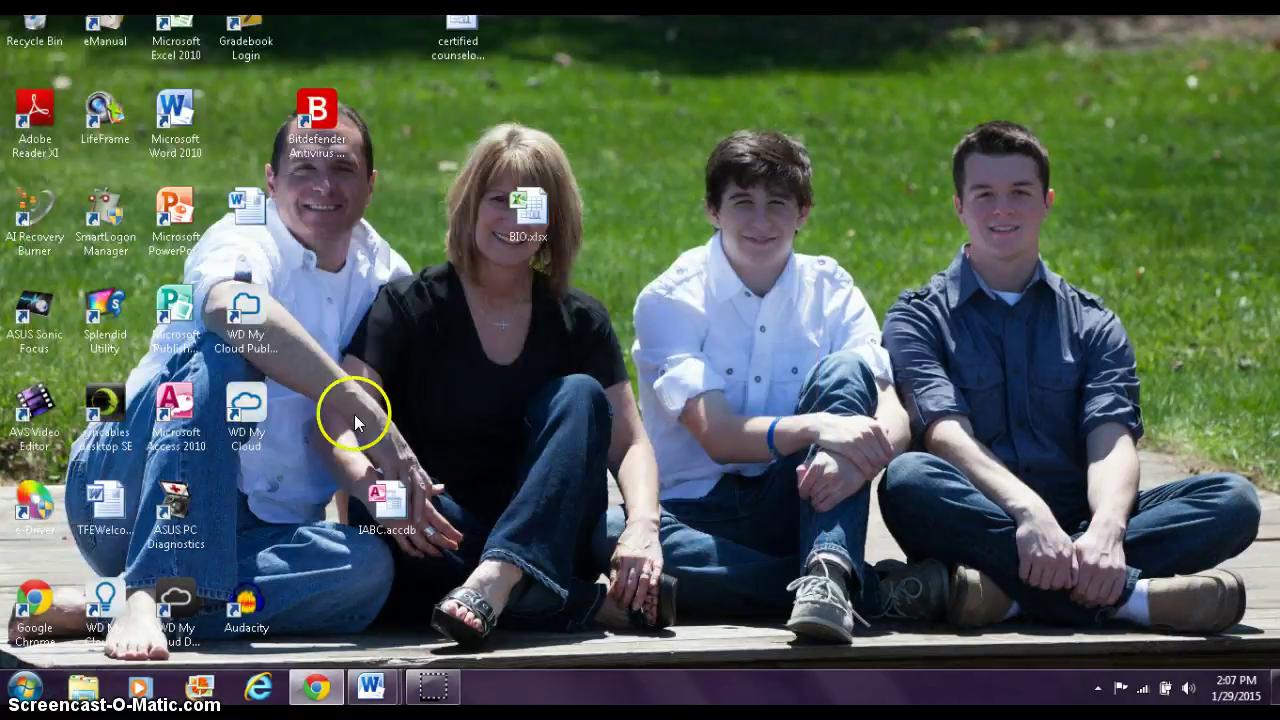
Step: Switch to the blank Document2 in Microsoft Word and start saving it
mouse_move(372, 684)
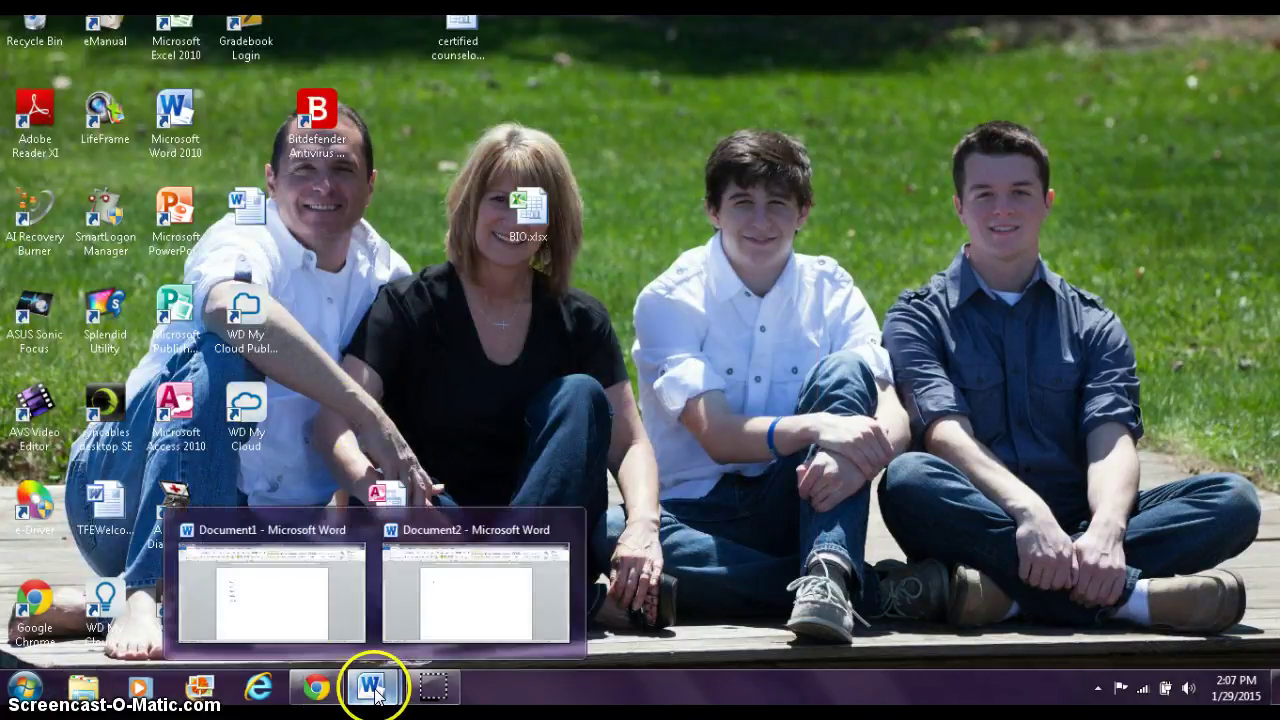
left_click(423, 606)
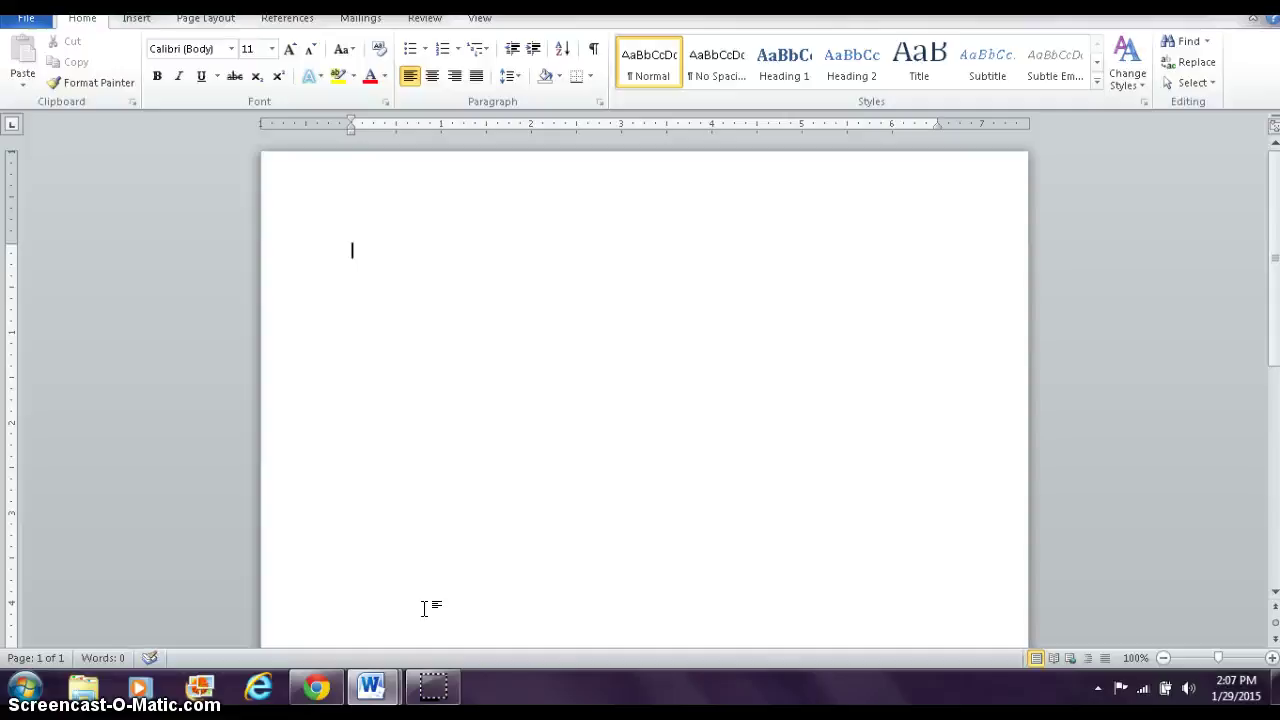
left_click(30, 24)
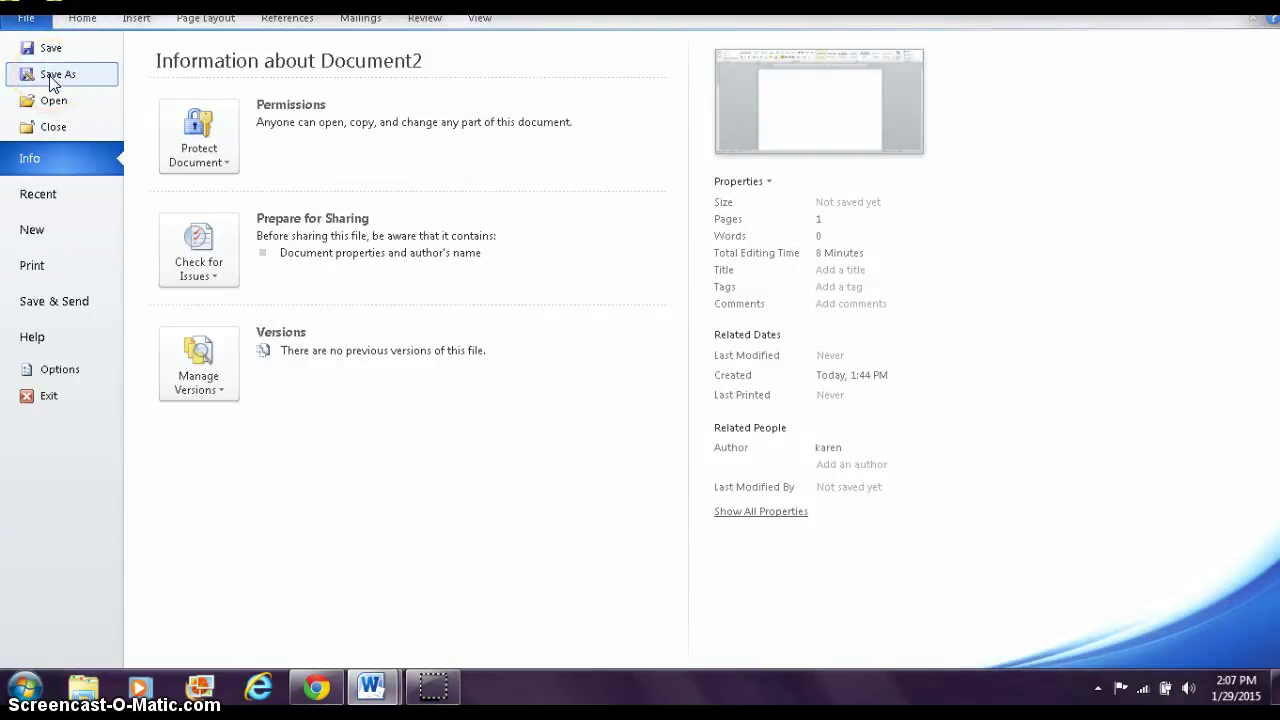
left_click(50, 50)
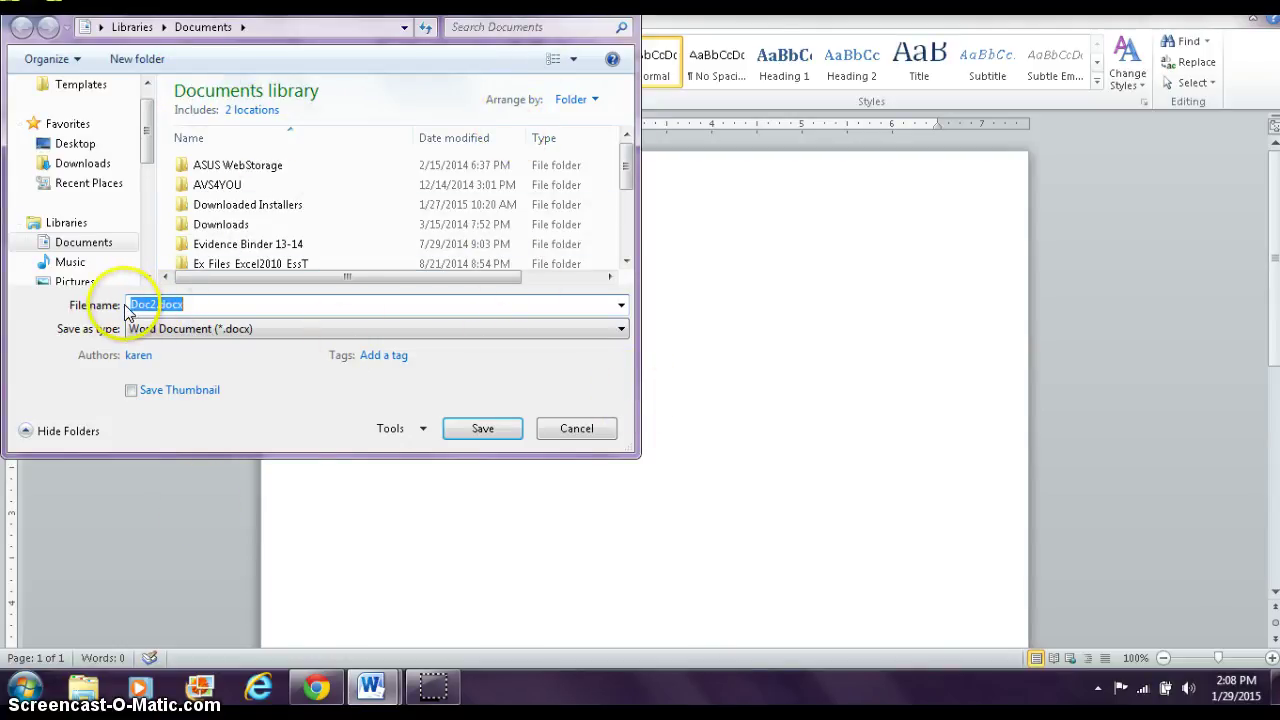
Step: Replace Doc2 in the file name with p7windowsintro followed directly by the author's surname
left_click_drag(128, 304, 156, 304)
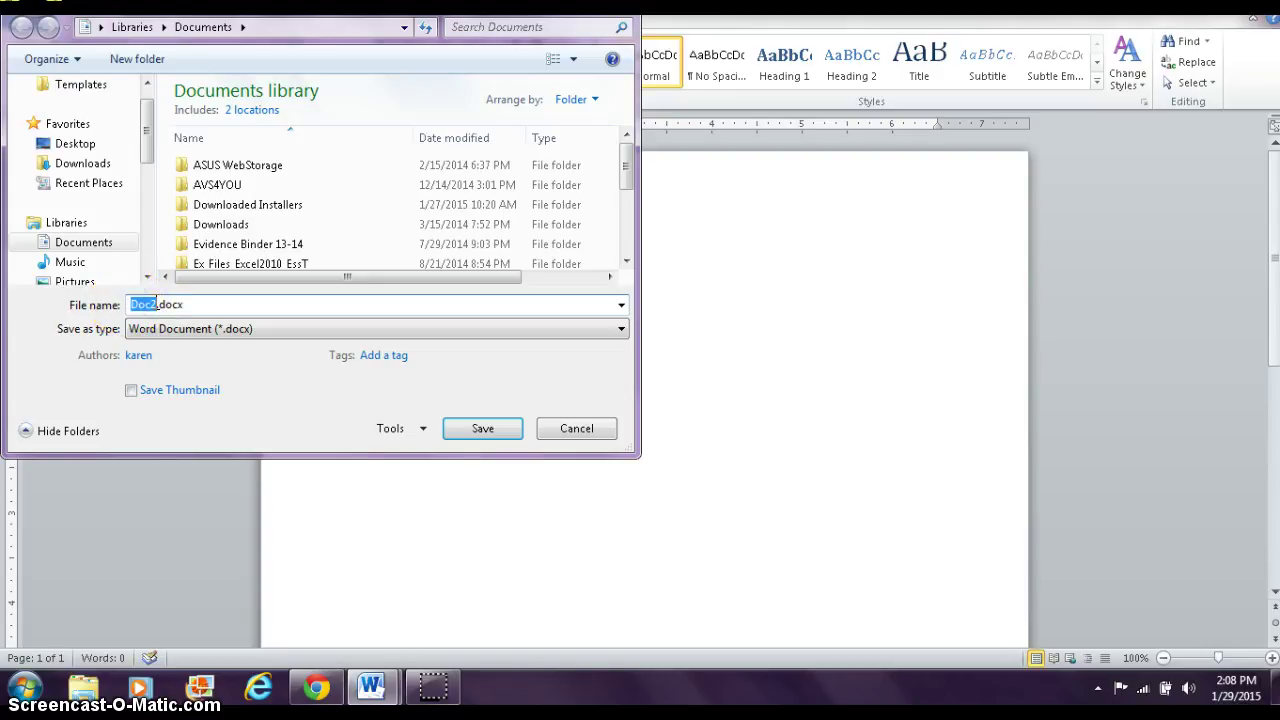
type("p7")
type("winn")
key("BackSpace")
type("dows")
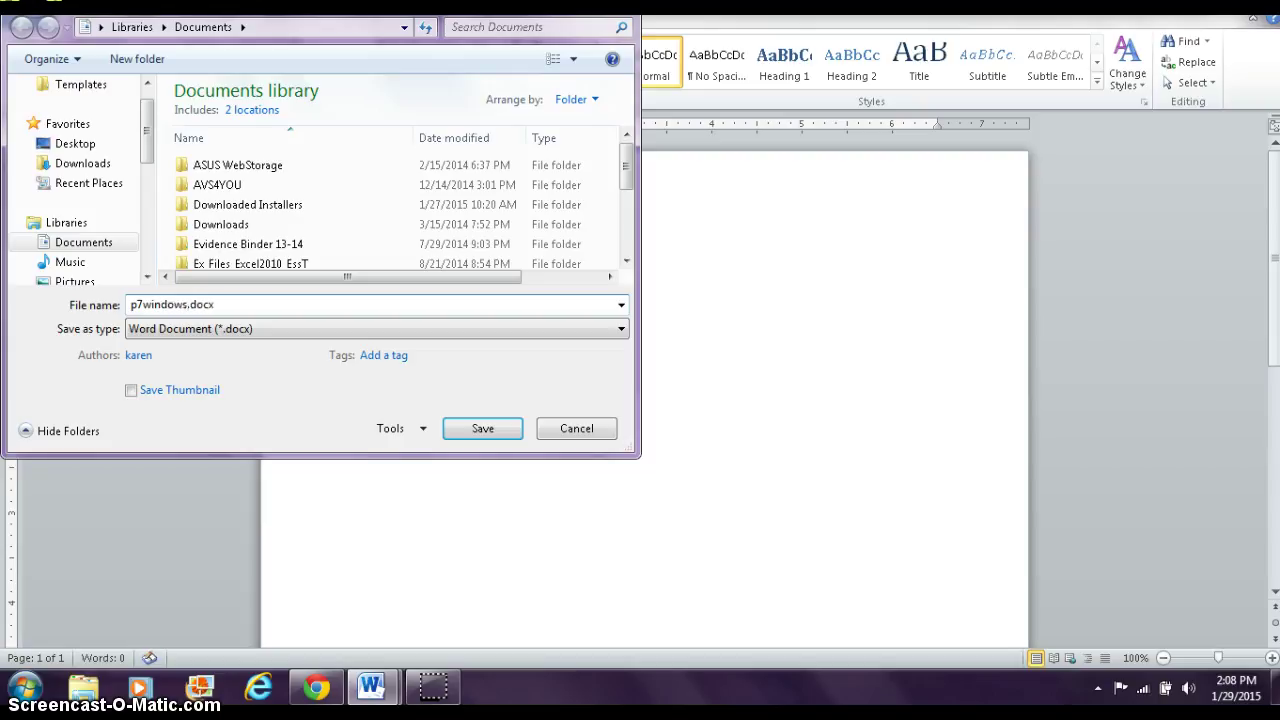
type("introsaeli")
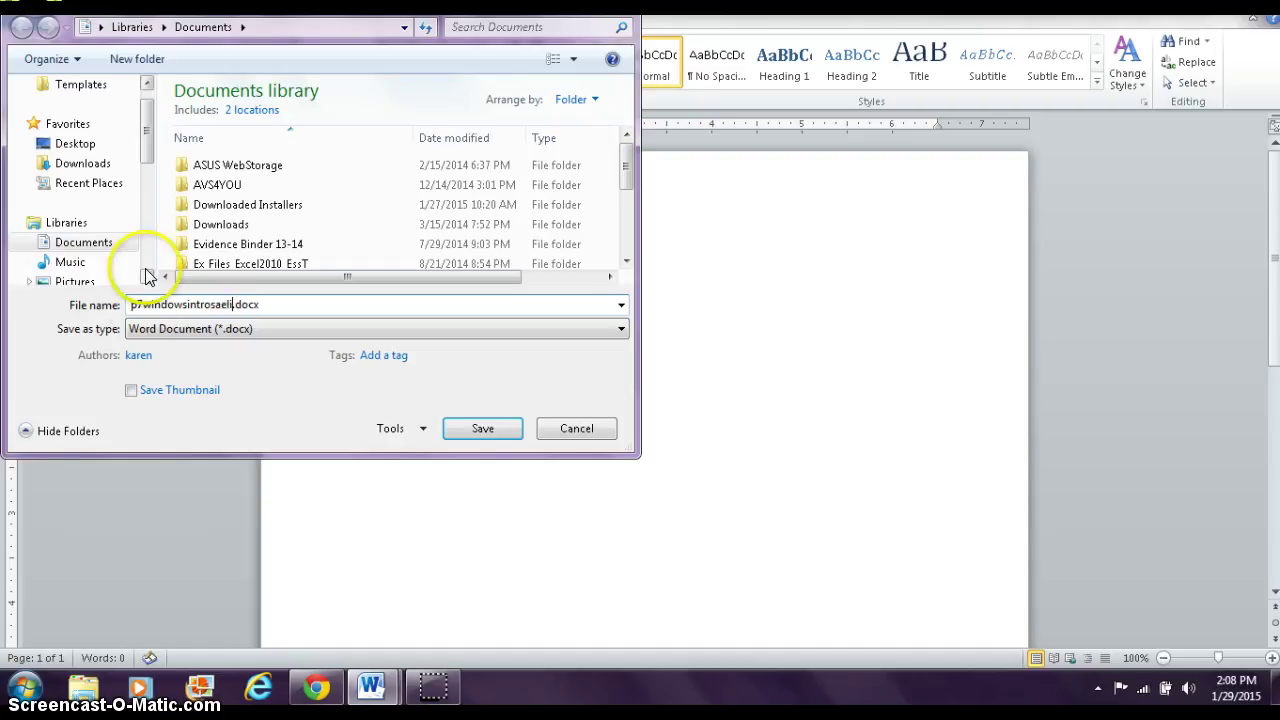
Step: Insert underscores in the file name so it reads p7windows_intro_ followed by the surname
left_click(187, 304)
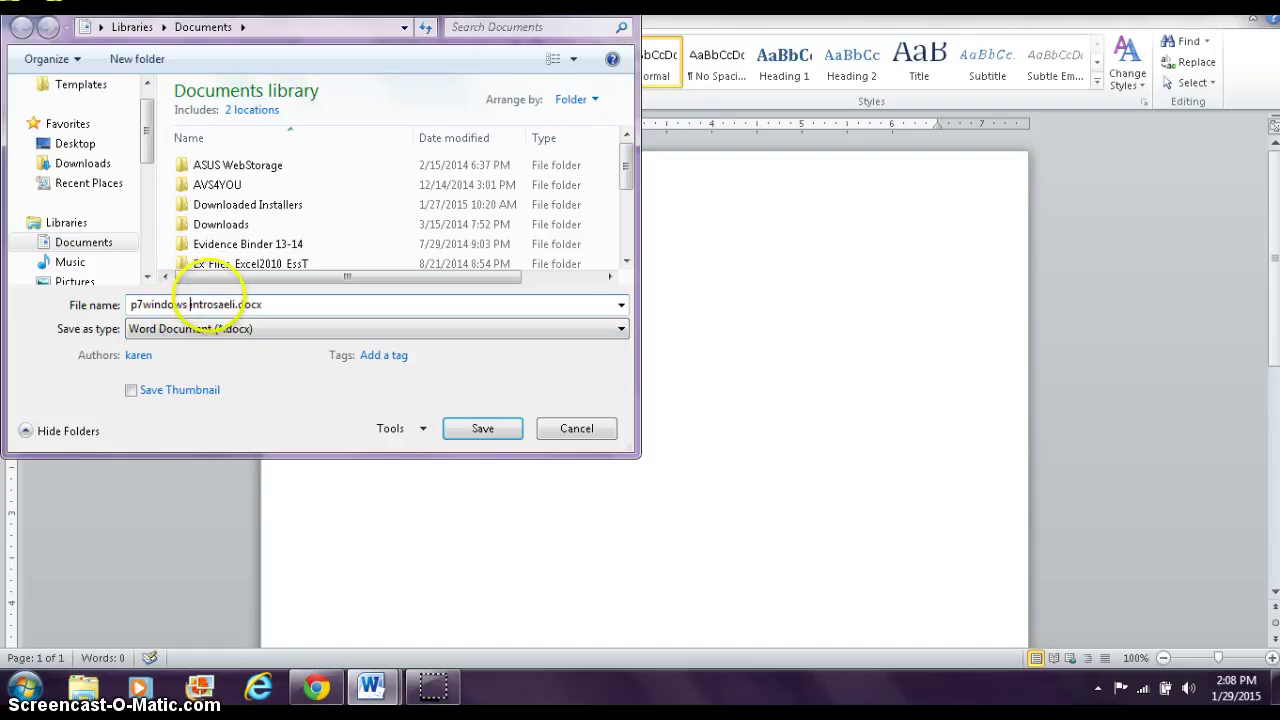
left_click(213, 304)
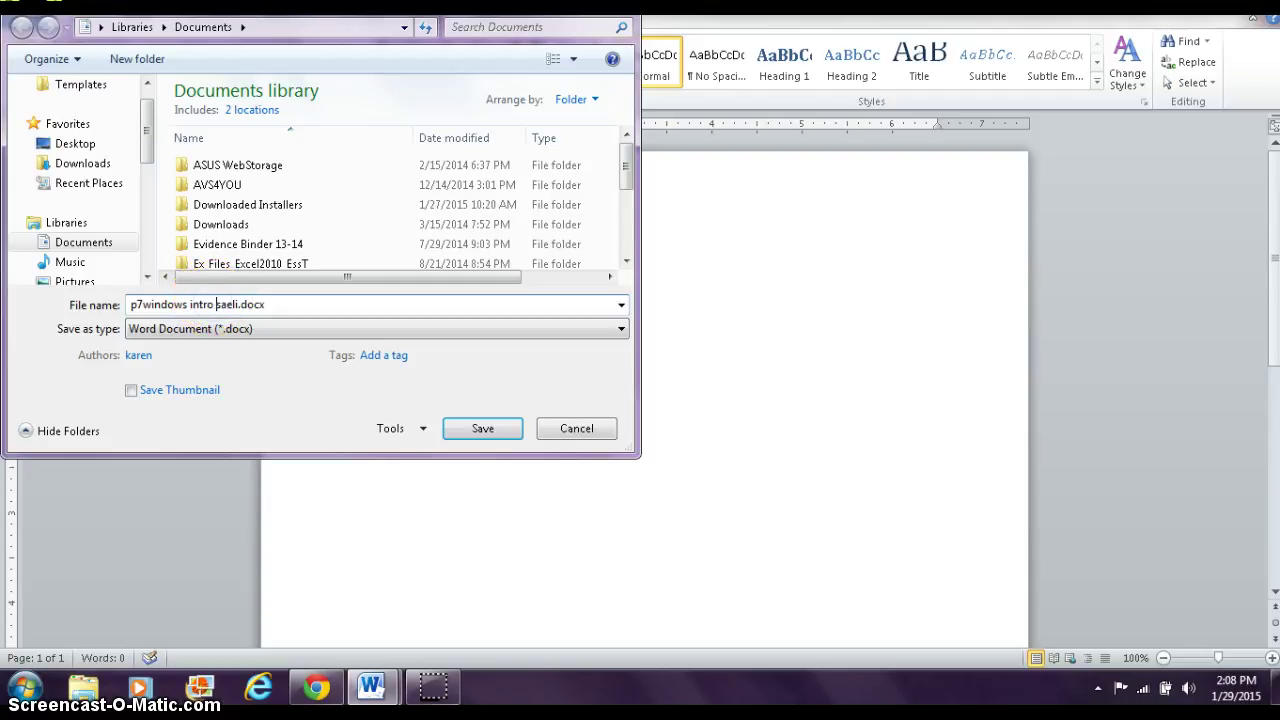
left_click(188, 304)
key("BackSpace")
type("_")
left_click(211, 304)
key("BackSpace")
type("_")
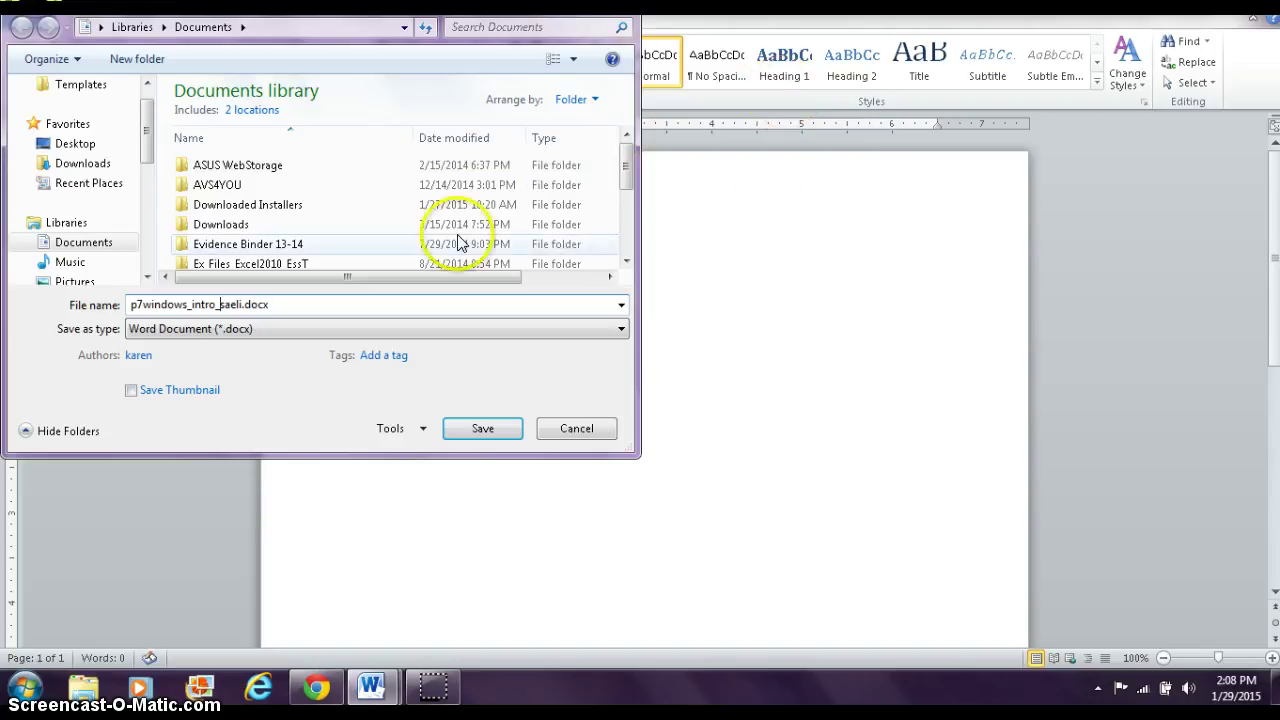
Step: Create a folder named Computer 8 on Local Disk (F:) and open it as the save location
left_click_drag(147, 160, 148, 272)
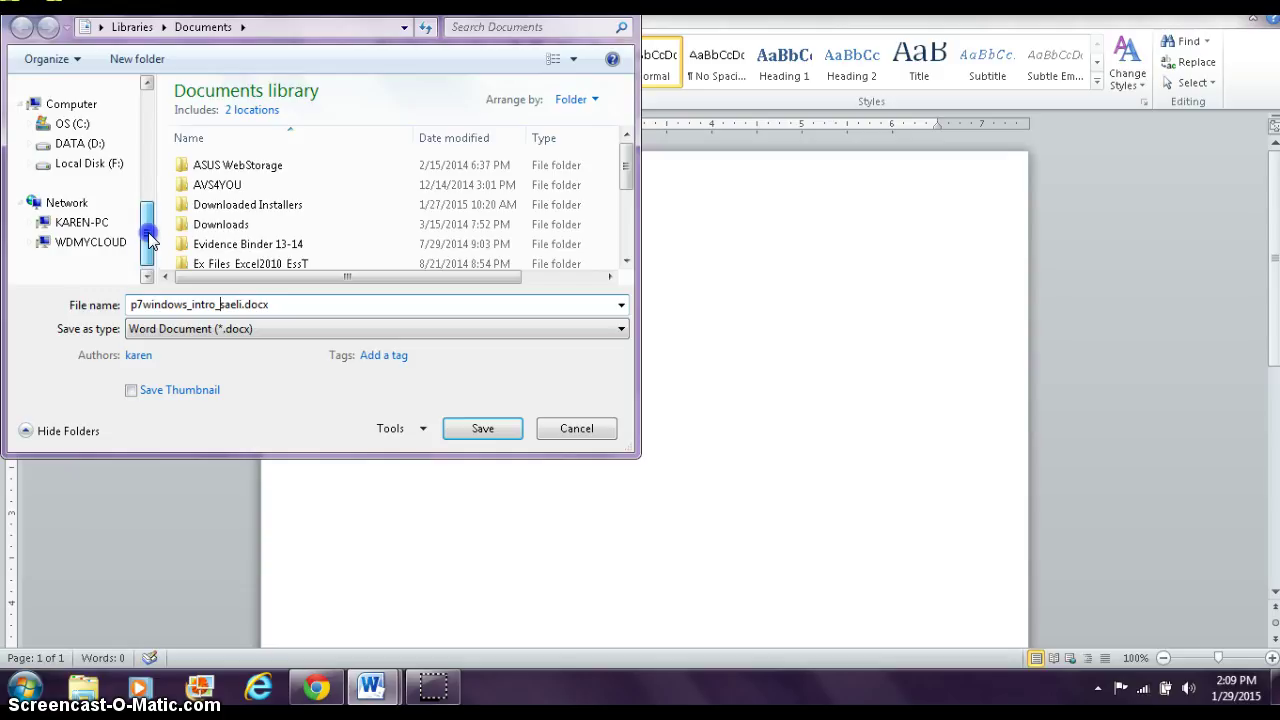
left_click(99, 176)
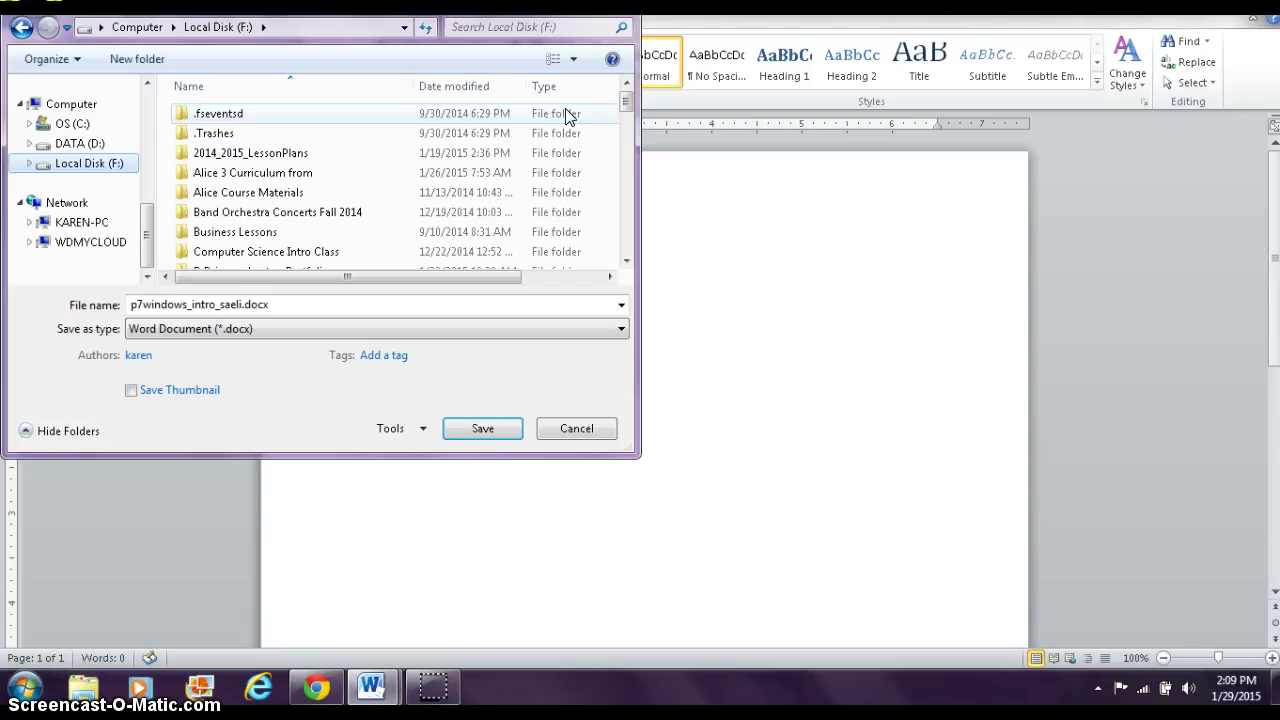
left_click(137, 59)
type("Computer")
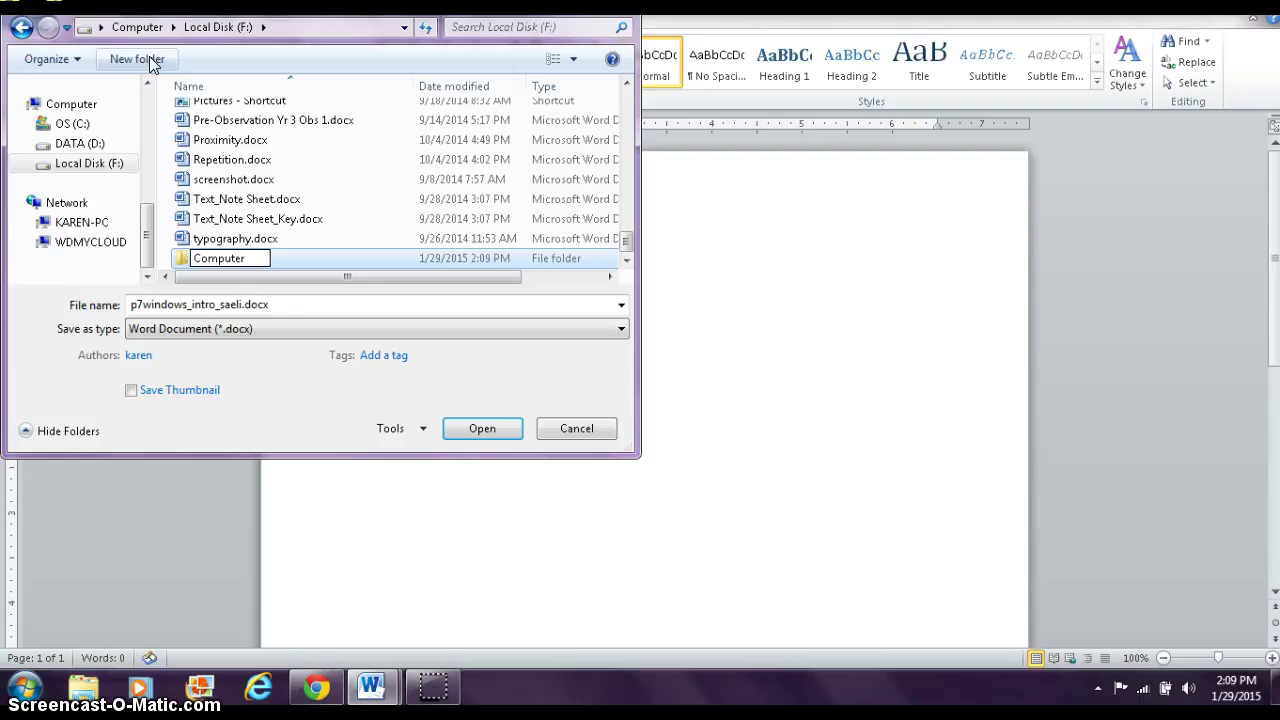
type(" 8")
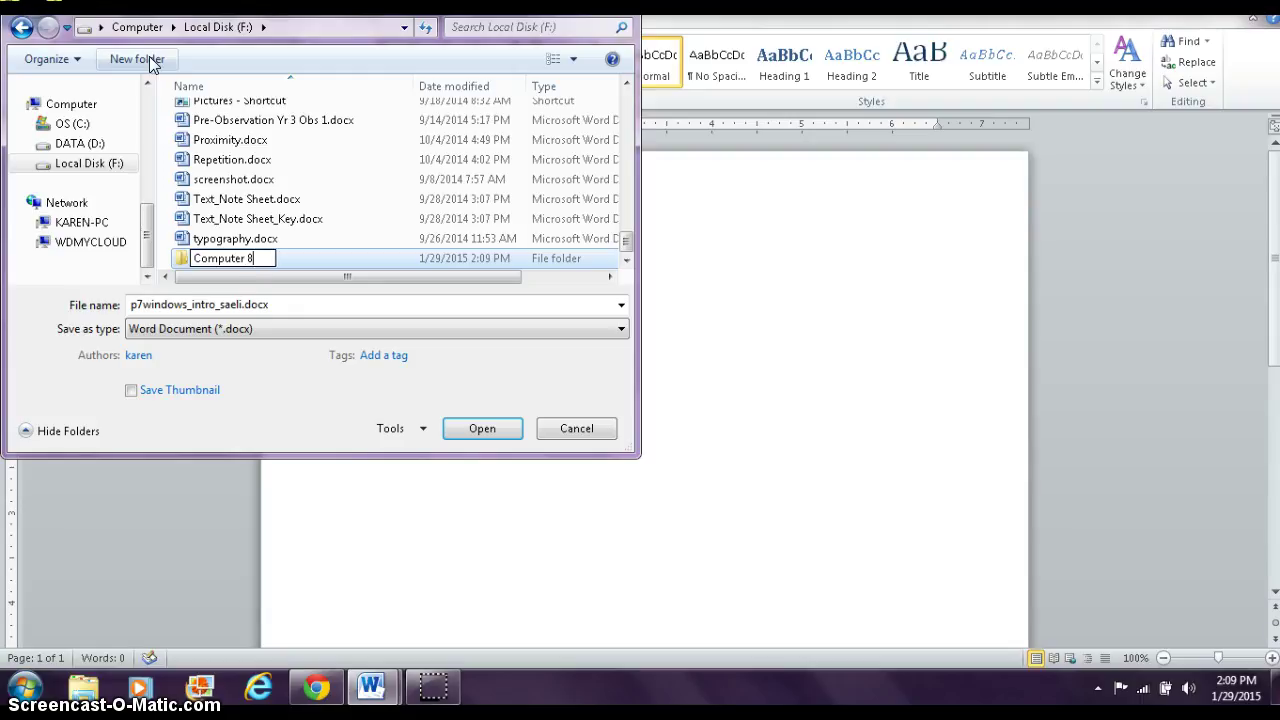
left_click(482, 438)
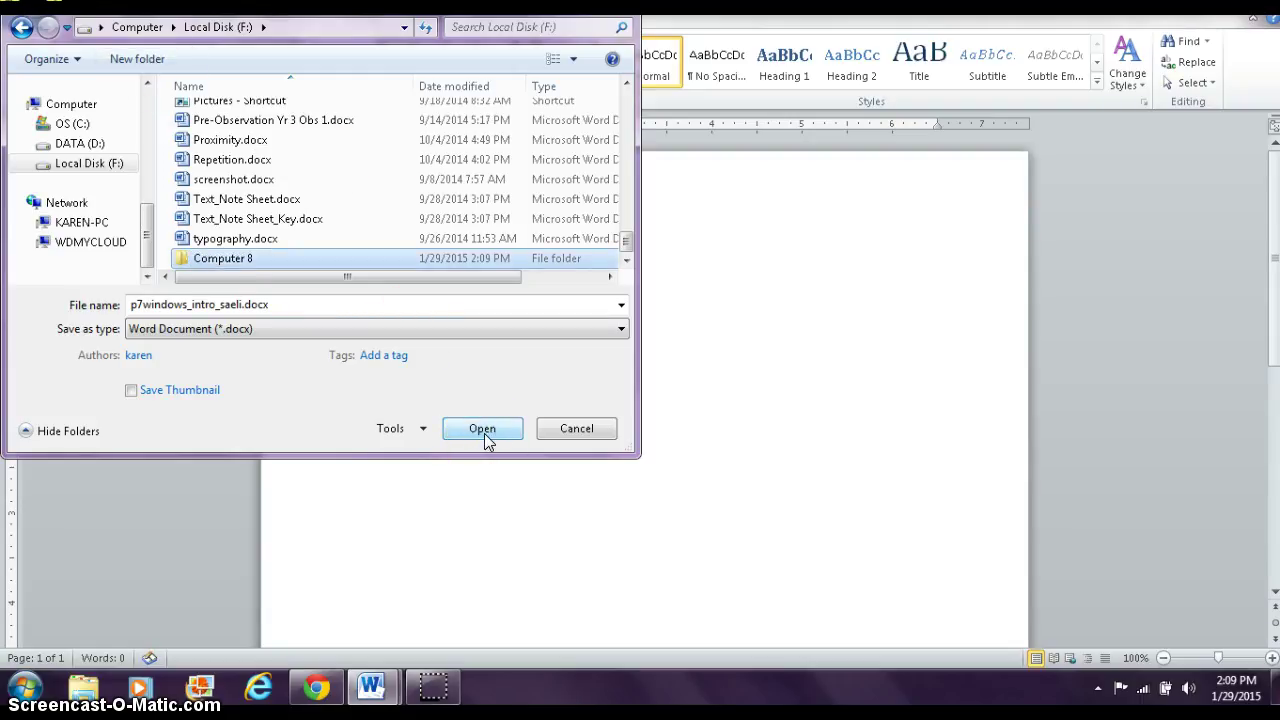
left_click(482, 430)
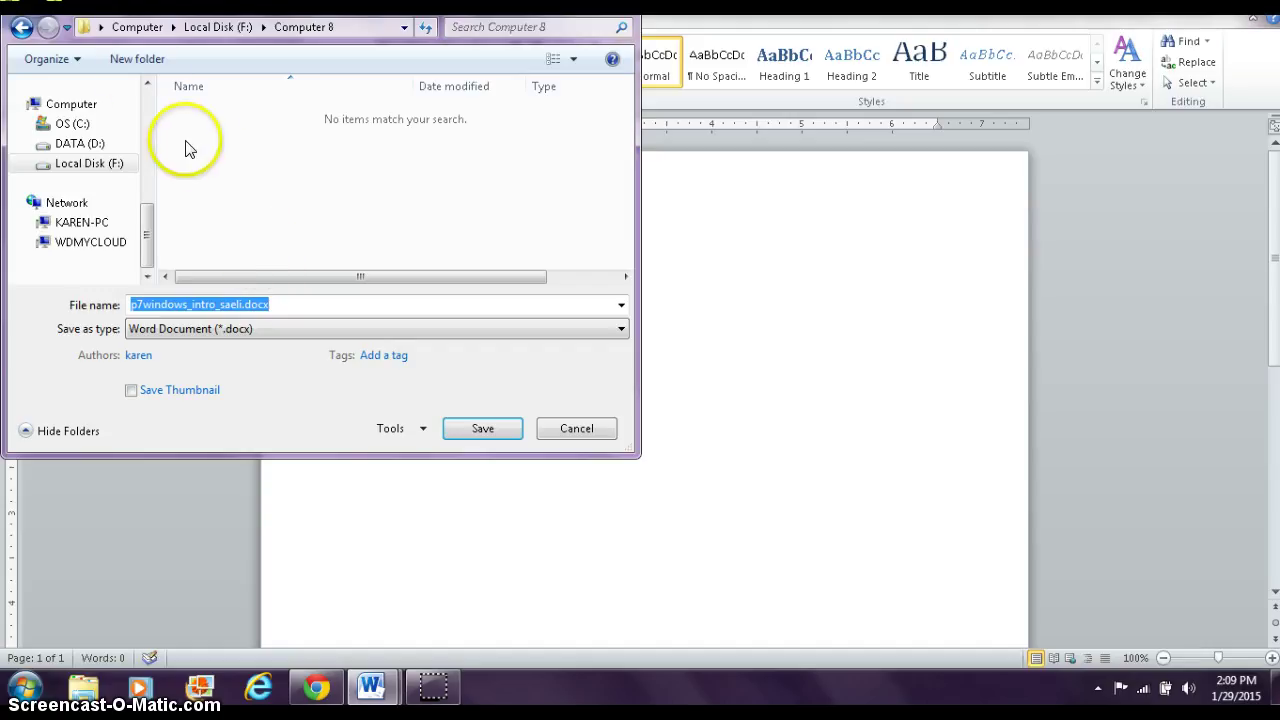
Step: Create a folder named Word inside Computer 8, open it, and save the document there
left_click(140, 59)
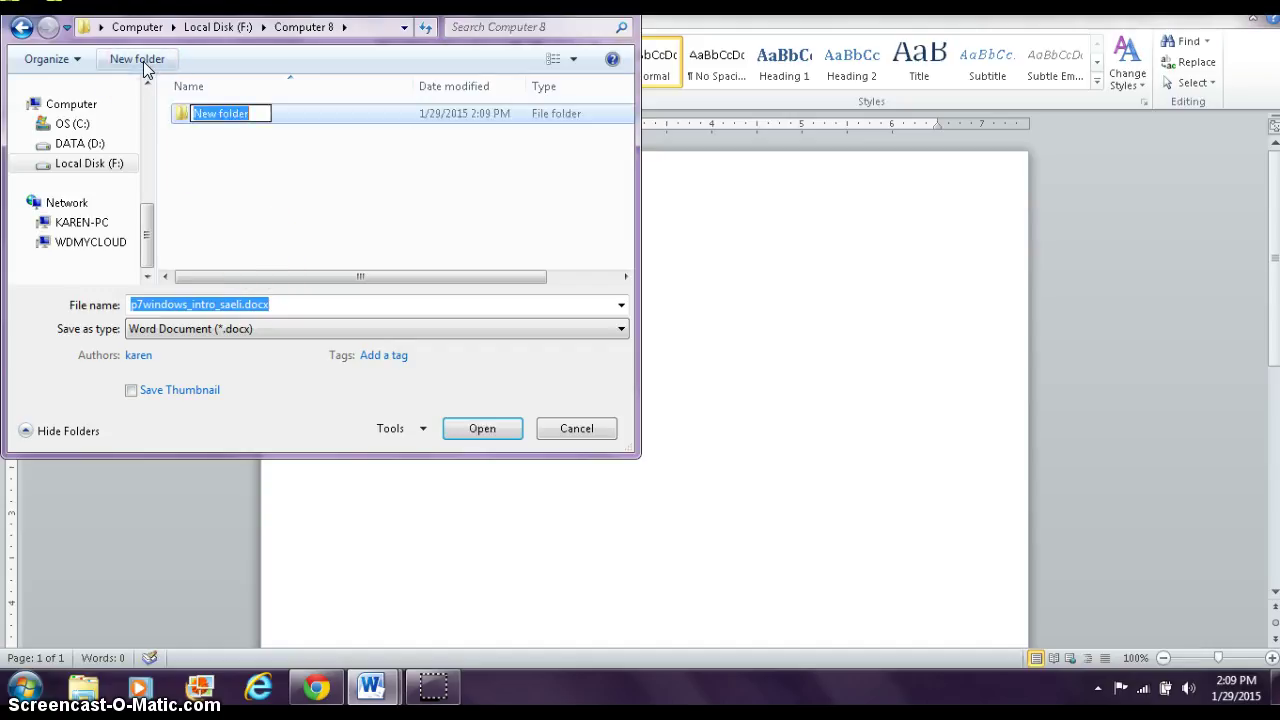
type("Word")
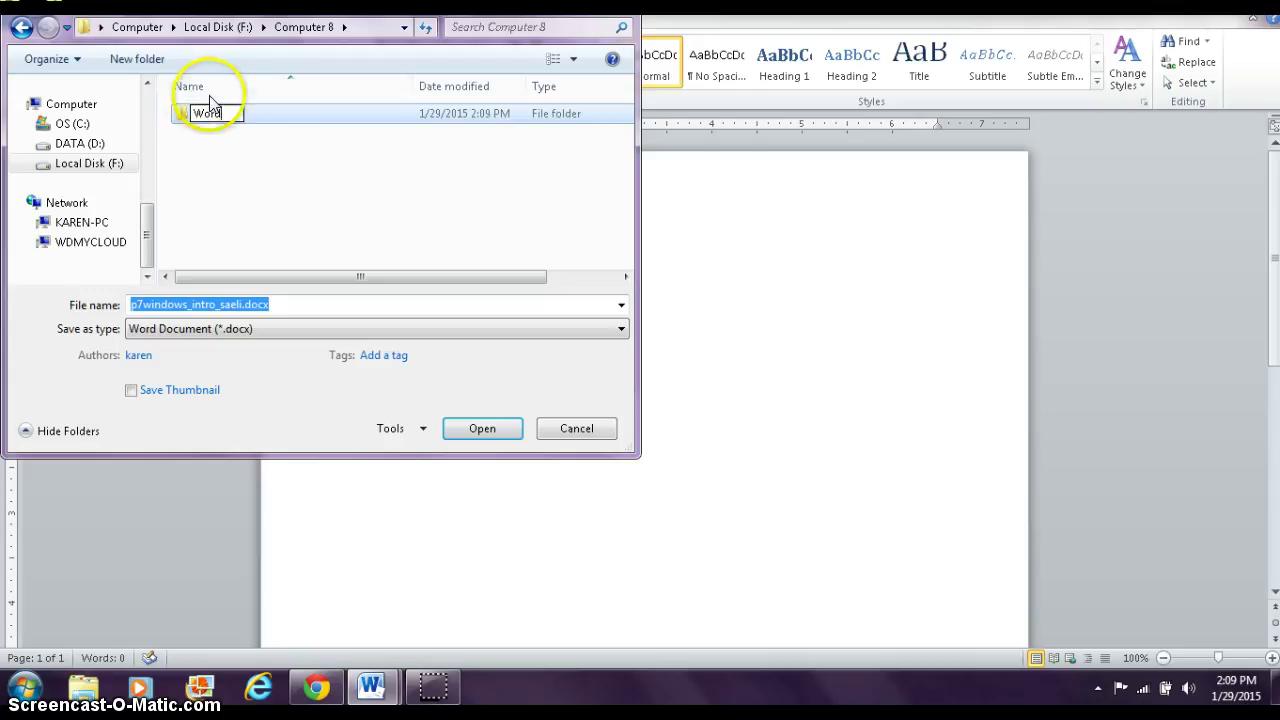
left_click(470, 438)
left_click(488, 428)
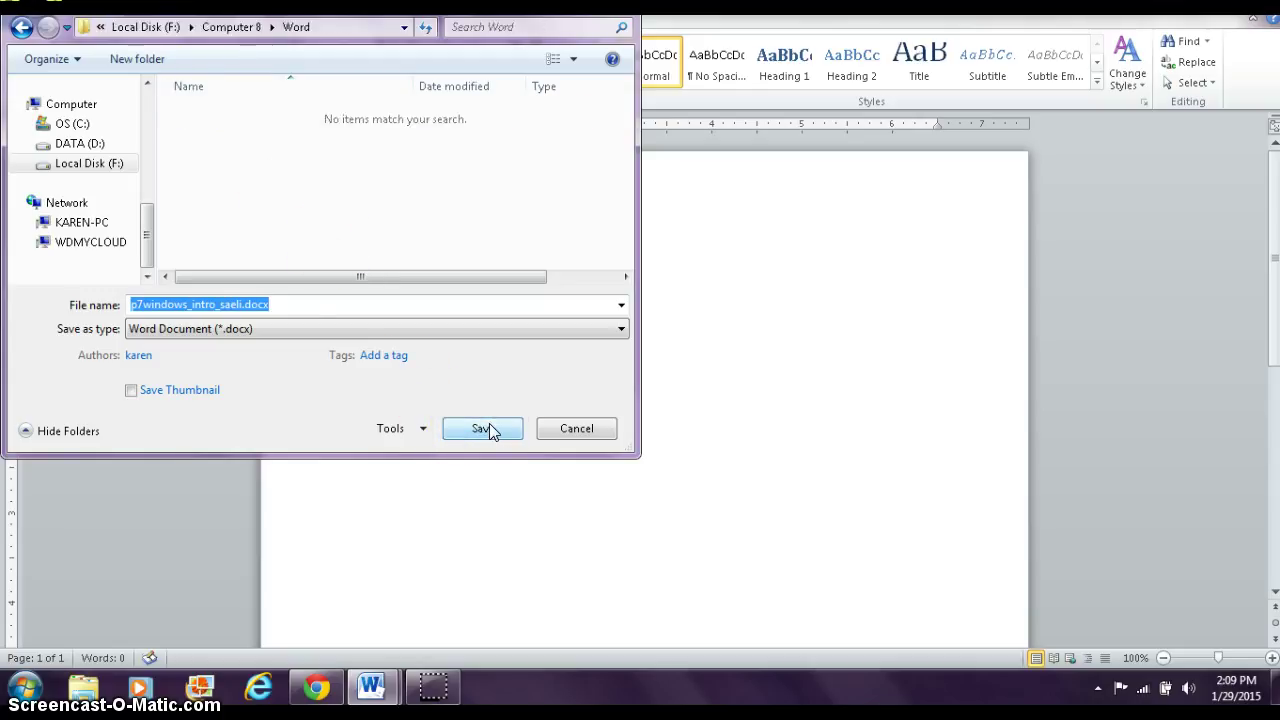
left_click(486, 428)
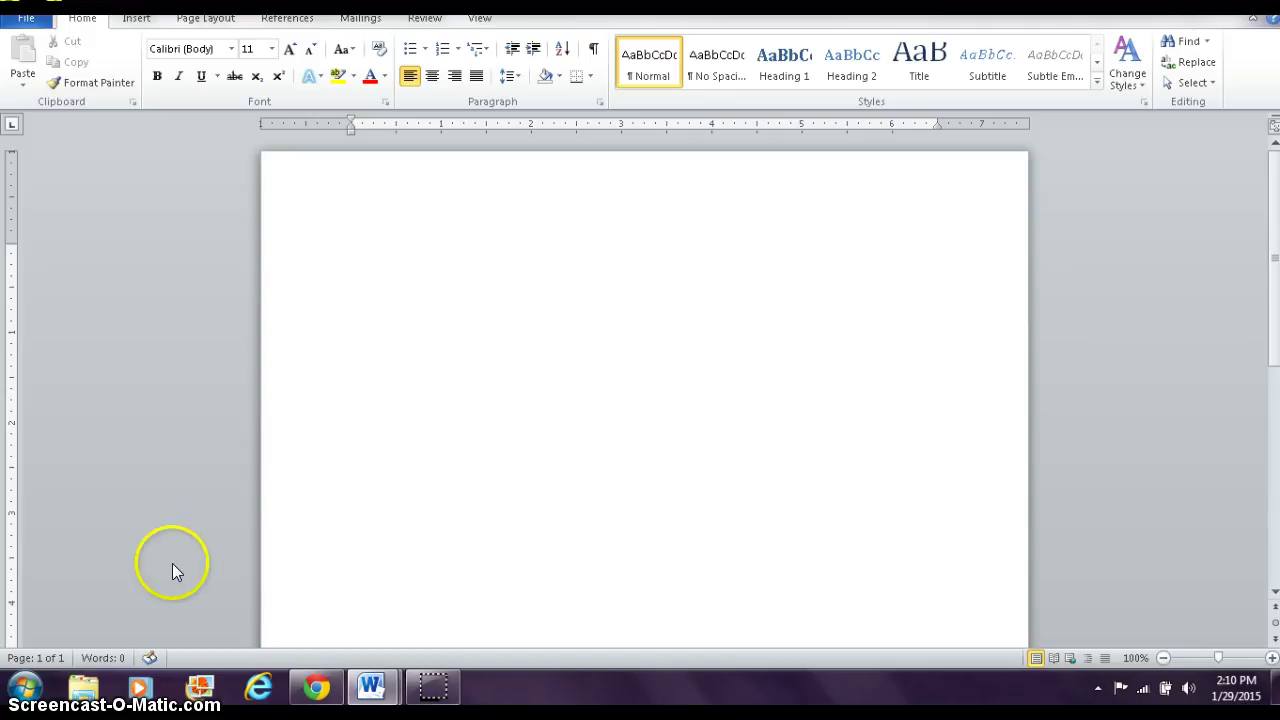
Step: Open the Computer window to view the available drives and storage devices, and close it again
left_click(22, 686)
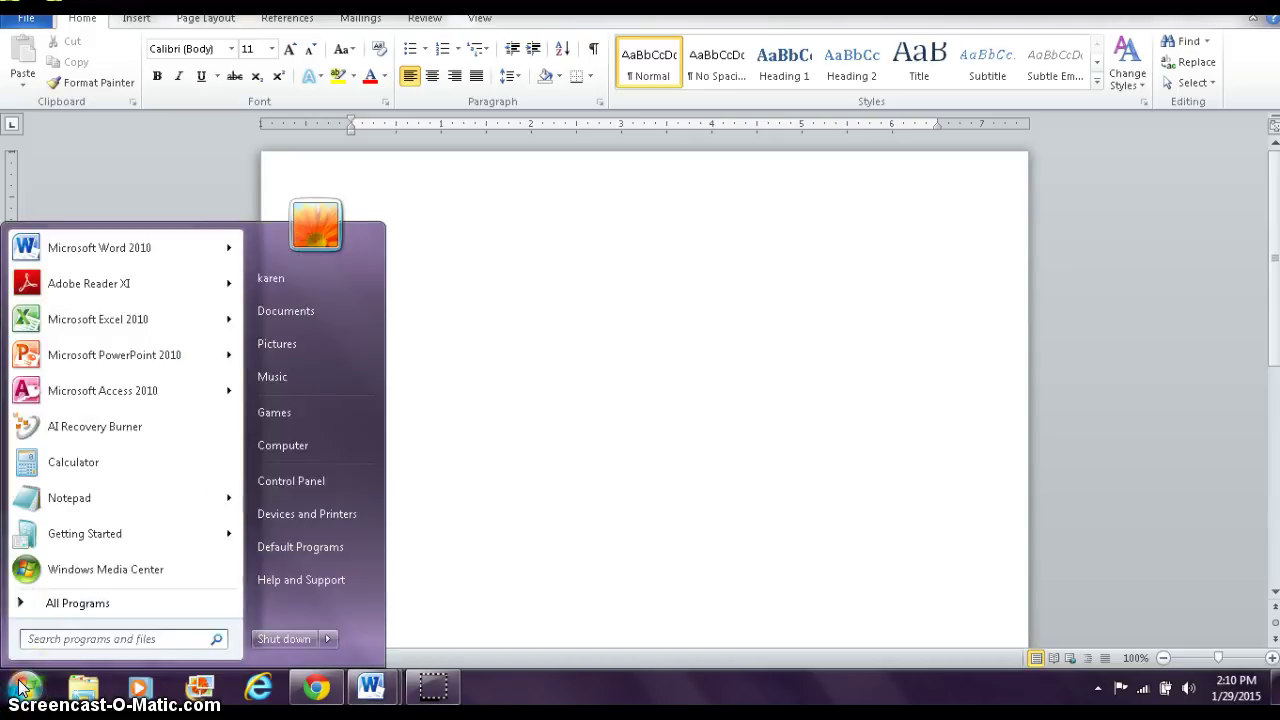
left_click(281, 443)
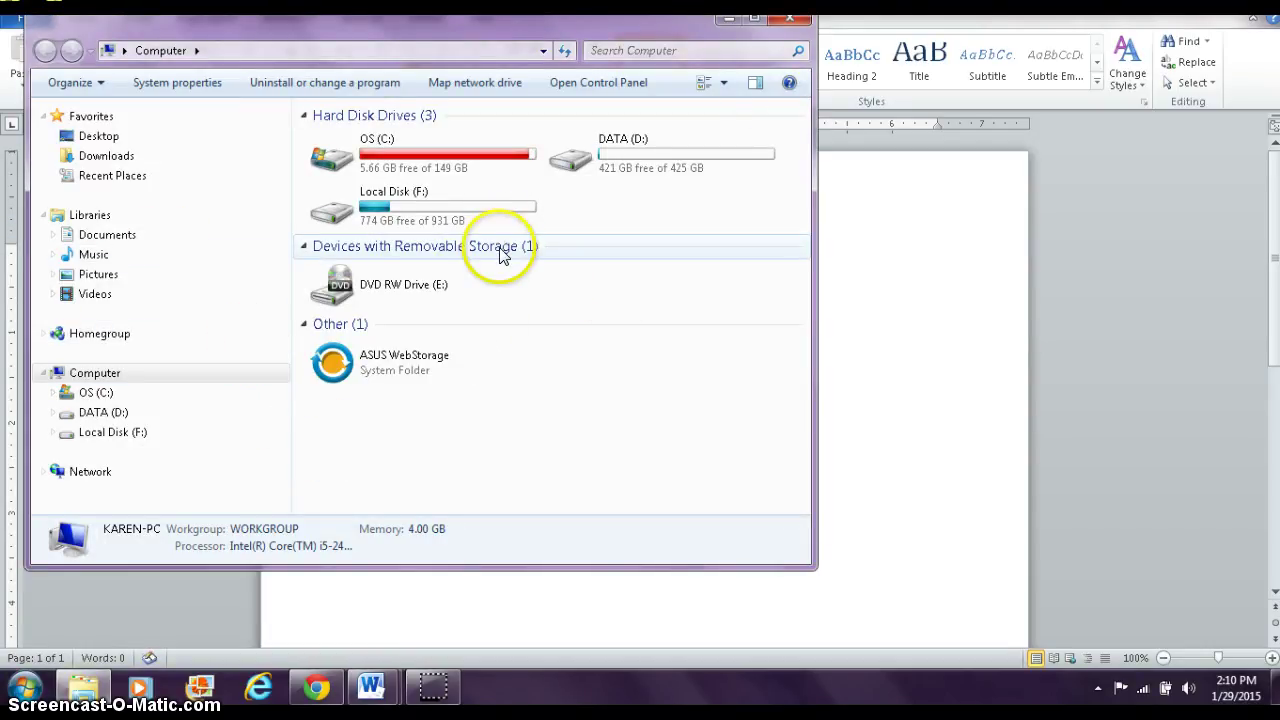
left_click(789, 17)
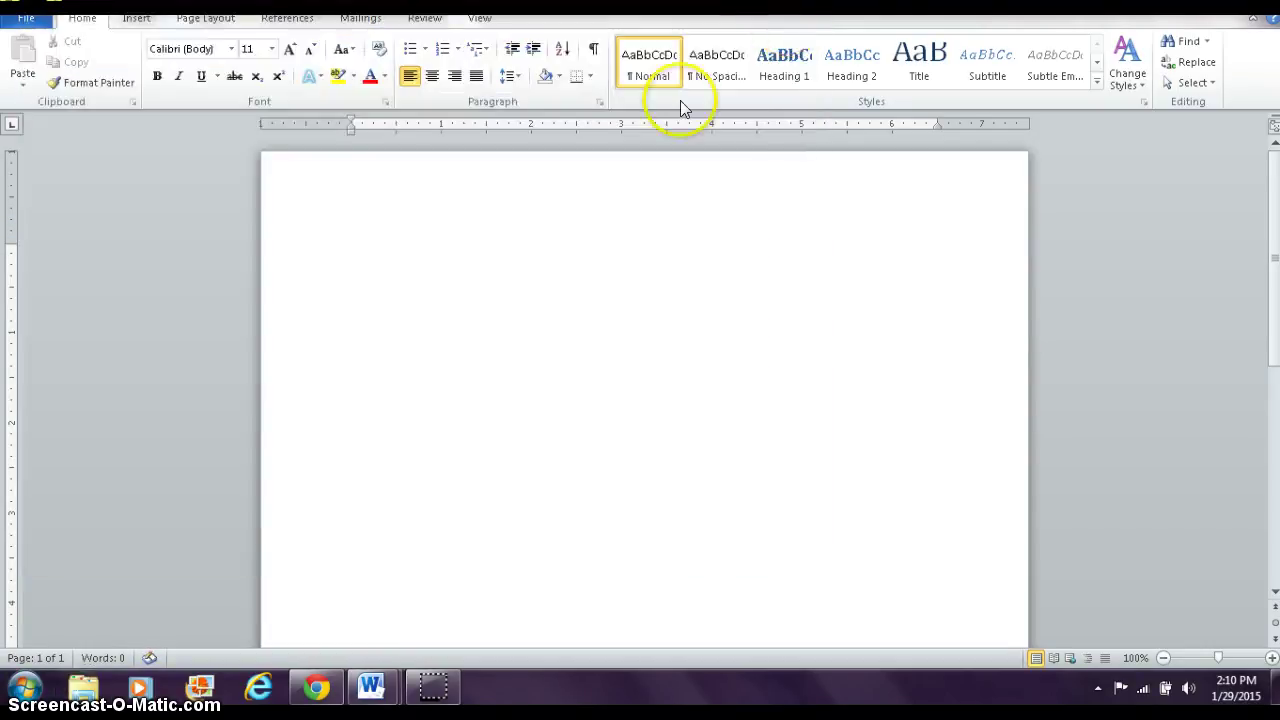
Step: View the list of all installed programs, close it, and show the Windows desktop
left_click(24, 687)
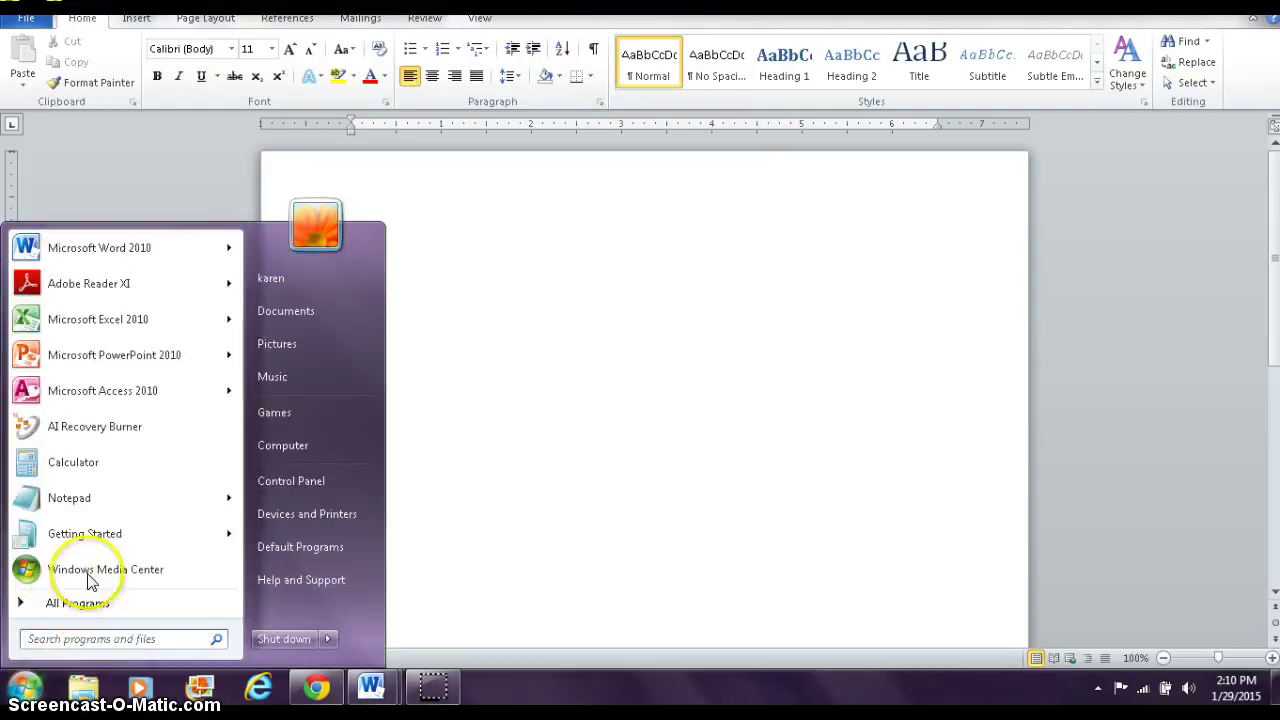
left_click(73, 607)
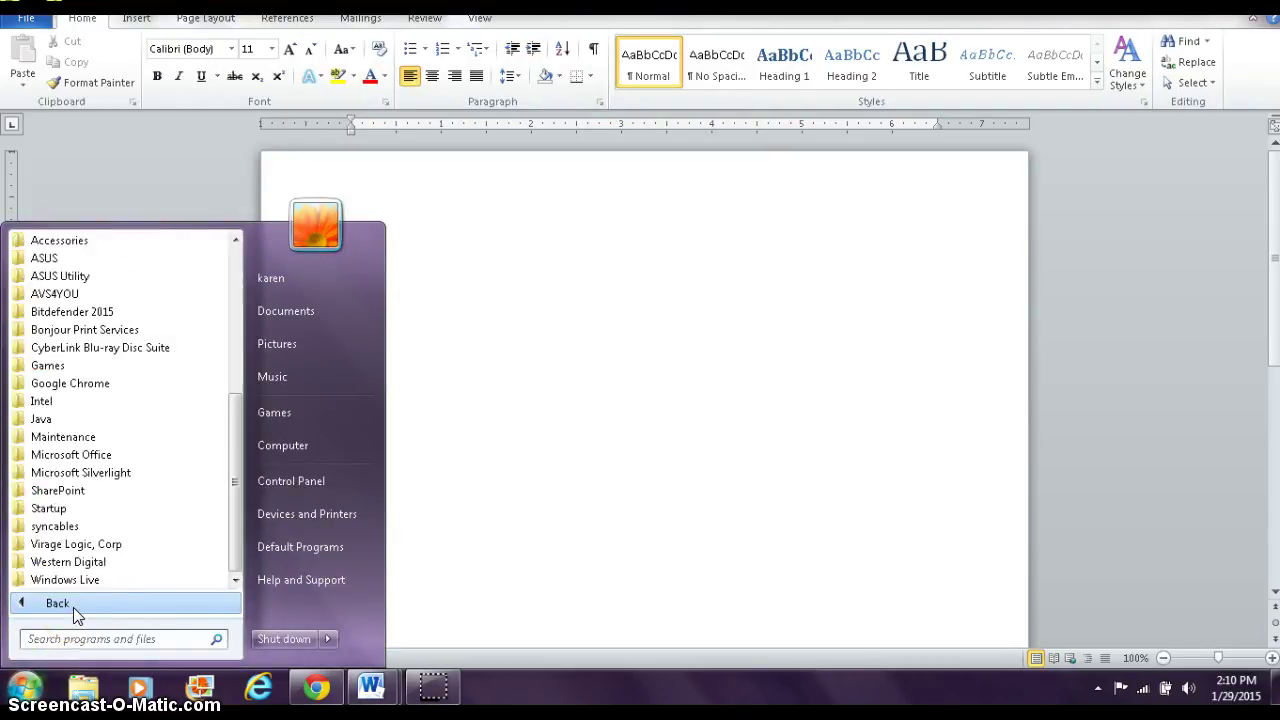
left_click(478, 430)
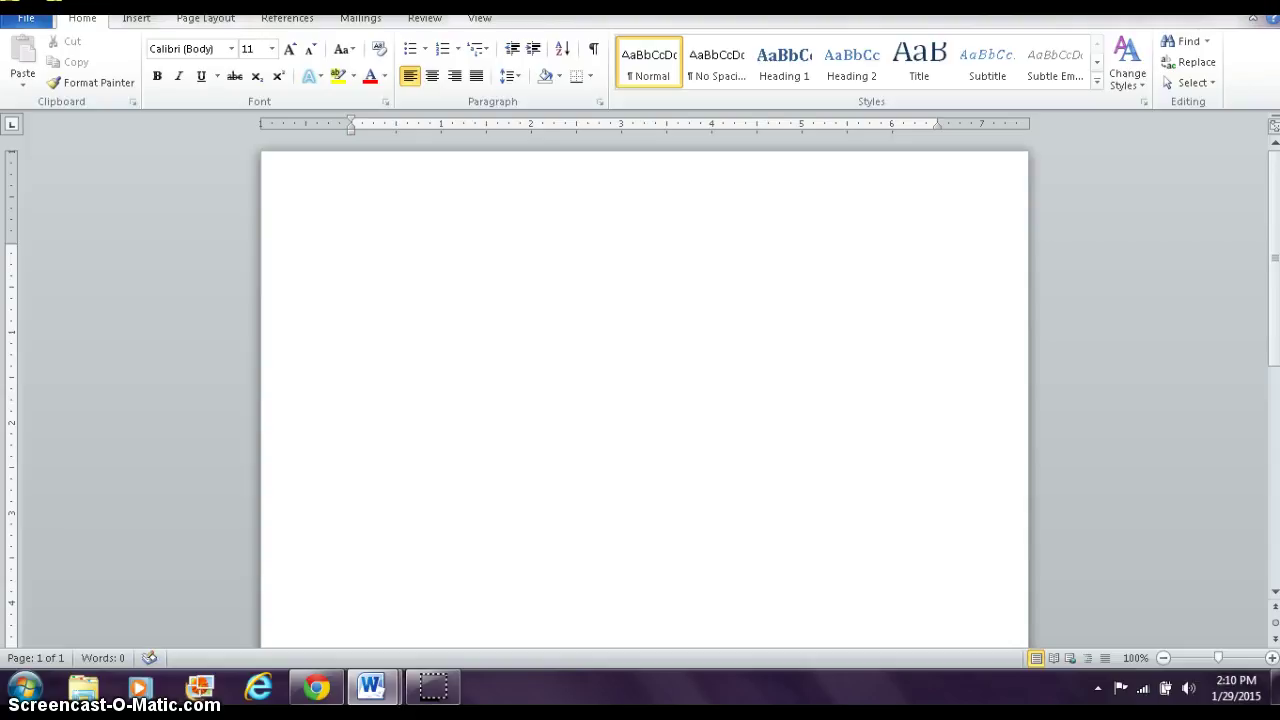
key("super+d")
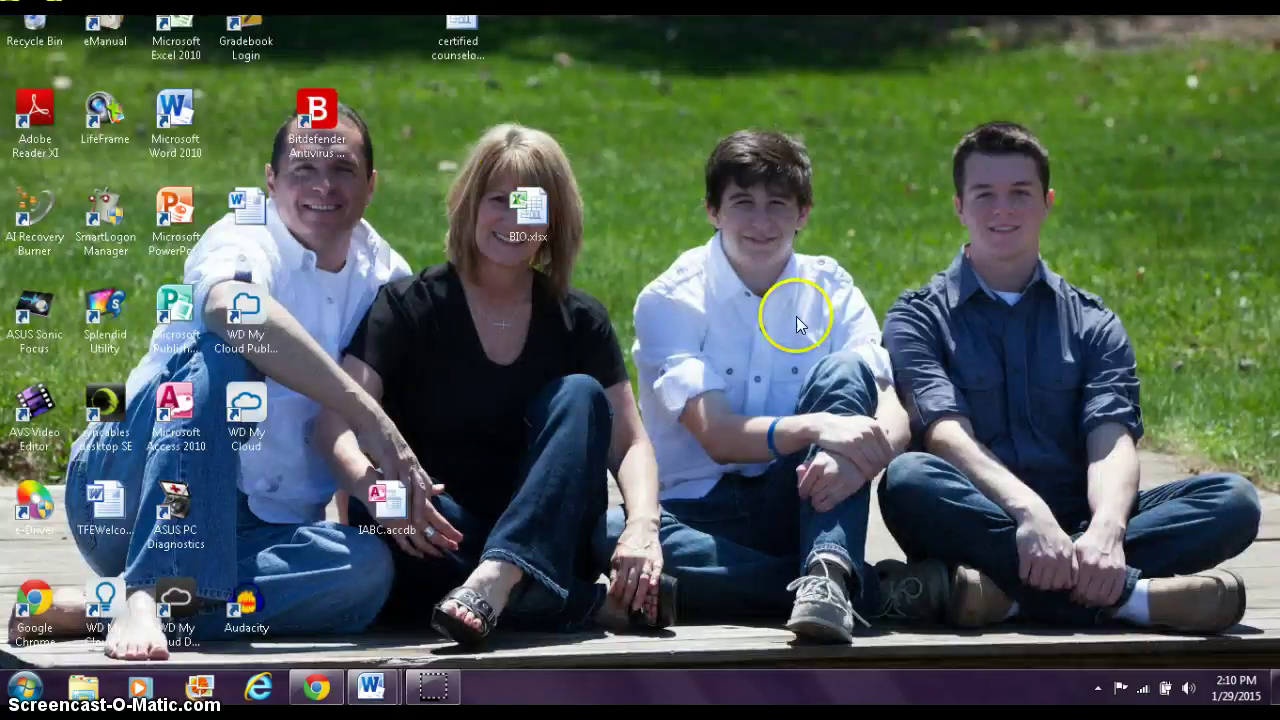